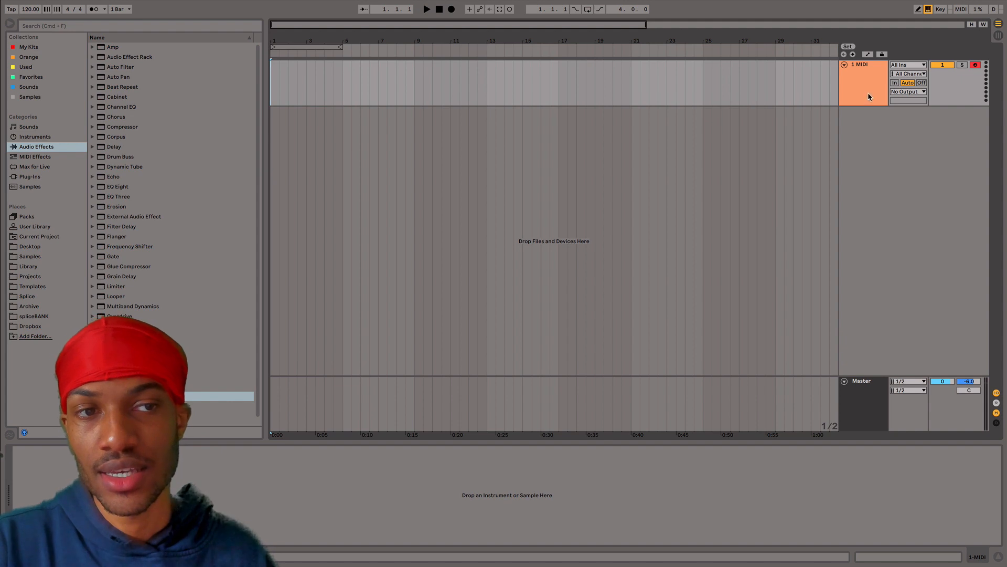
Load the Serum VST instrument onto the MIDI track and reposition its window over the arrangement.
left_click(41, 178)
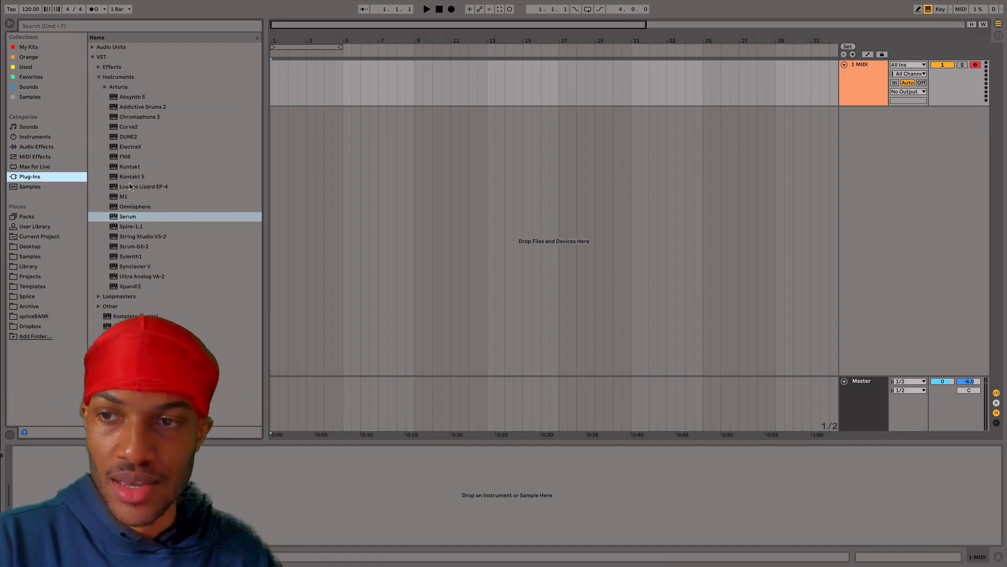
left_click(131, 216)
left_click_drag(328, 190, 330, 191)
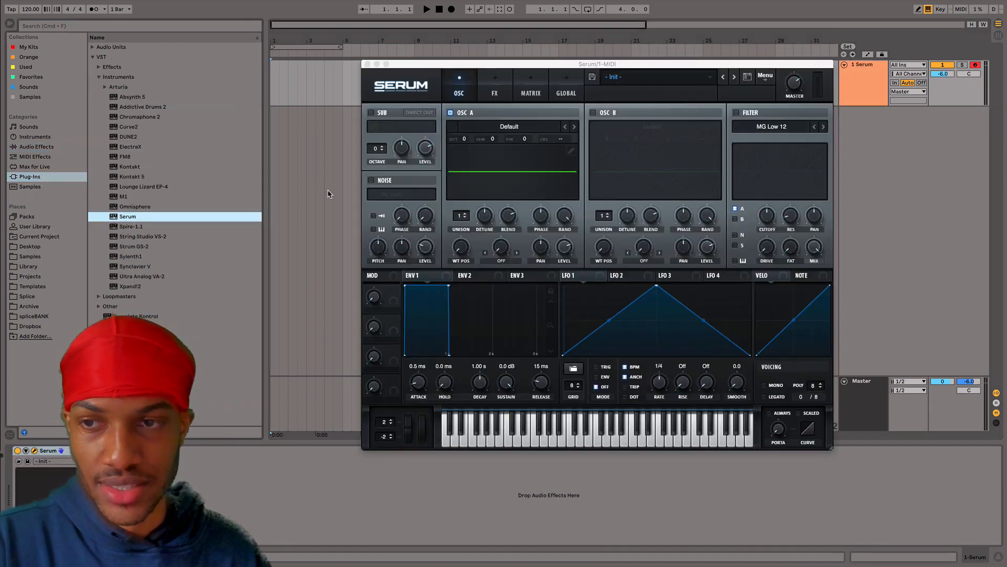
mouse_move(499, 65)
left_mouse_down()
mouse_move(476, 55)
mouse_move(498, 65)
left_mouse_up()
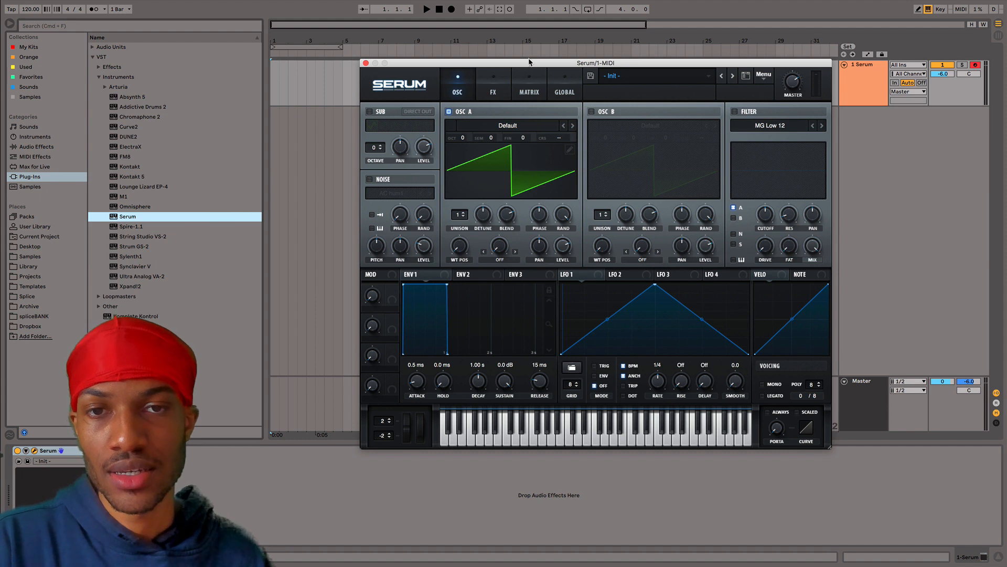
mouse_move(529, 62)
left_mouse_down()
mouse_move(753, 62)
mouse_move(520, 68)
left_mouse_up()
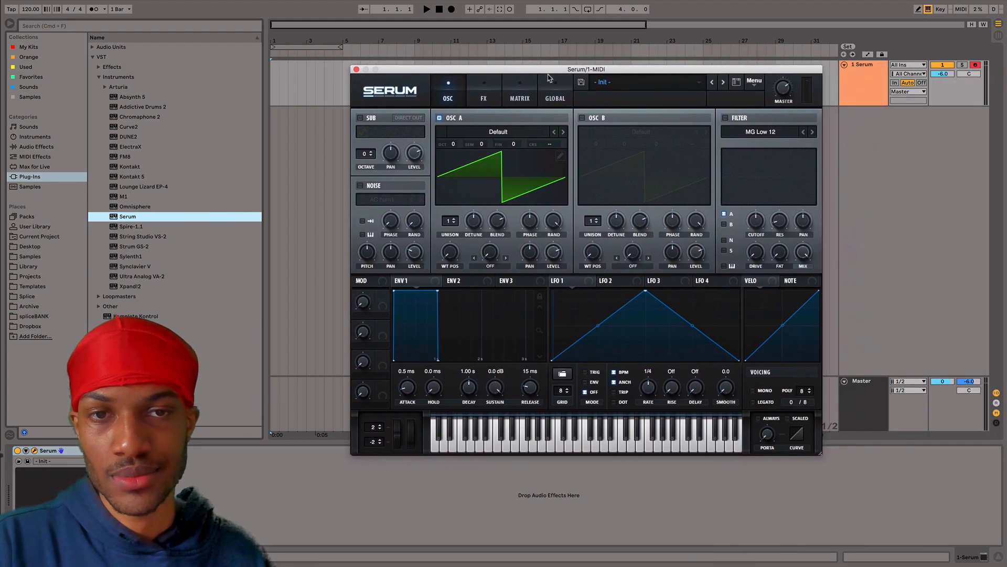
Examine Serum's preset categories, its FX and OSC pages, and oscillator A's wavetable position control.
left_click(642, 84)
mouse_move(618, 94)
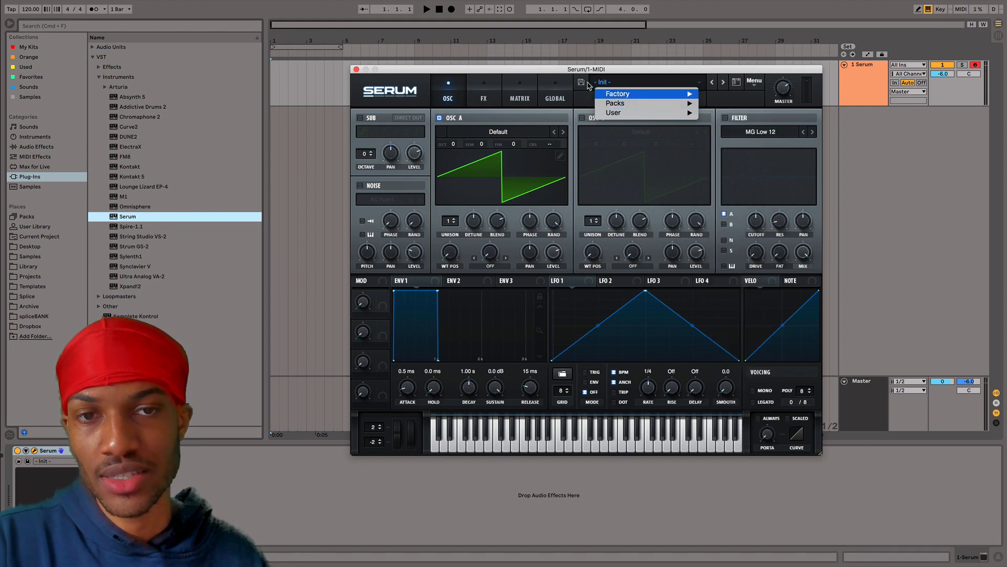
left_click(585, 70)
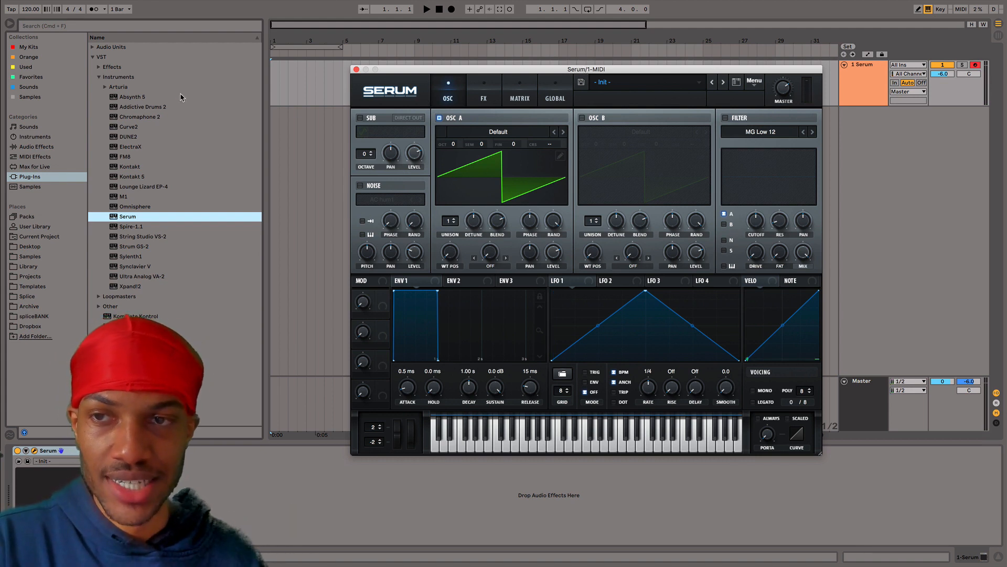
left_click(93, 58)
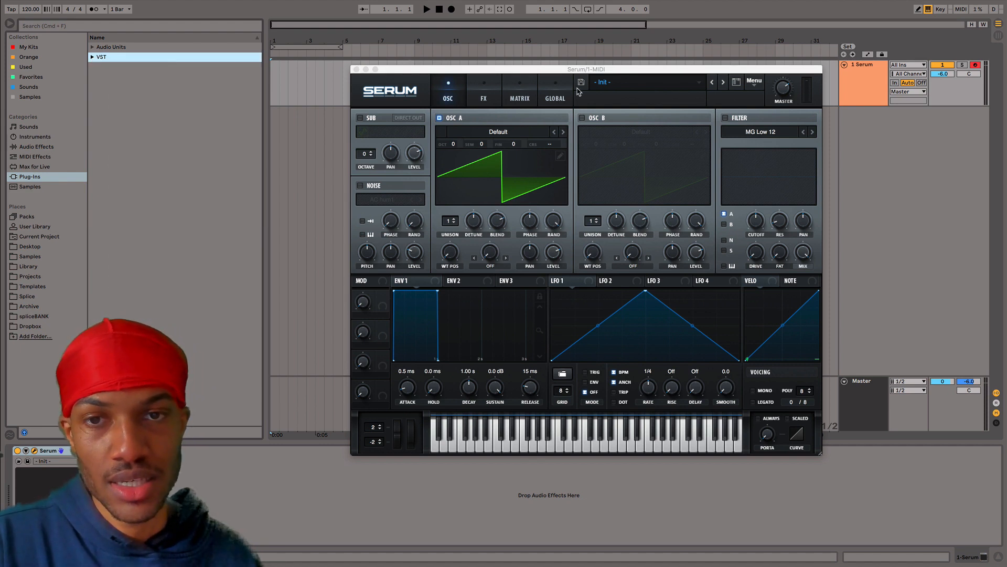
left_click(483, 96)
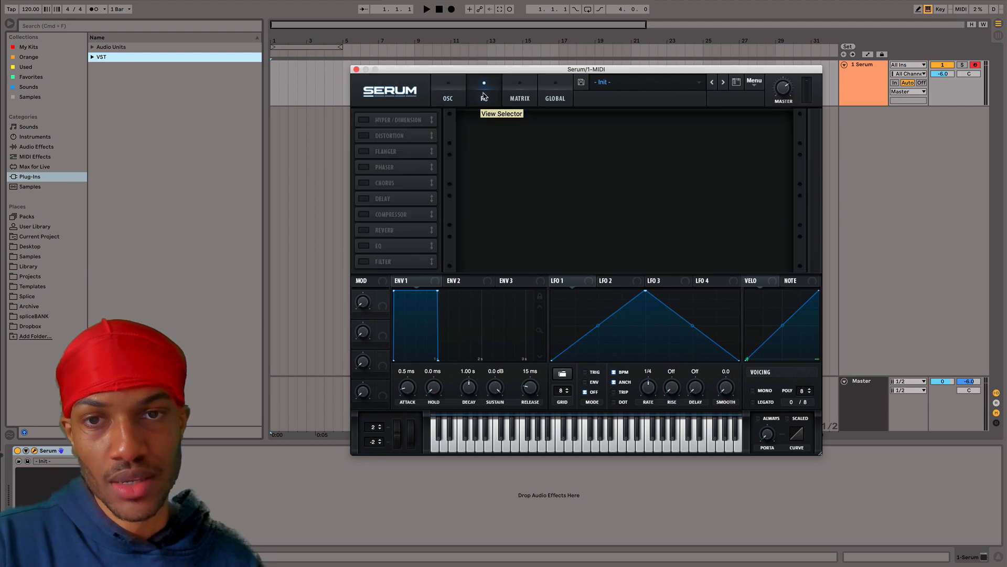
left_click(443, 94)
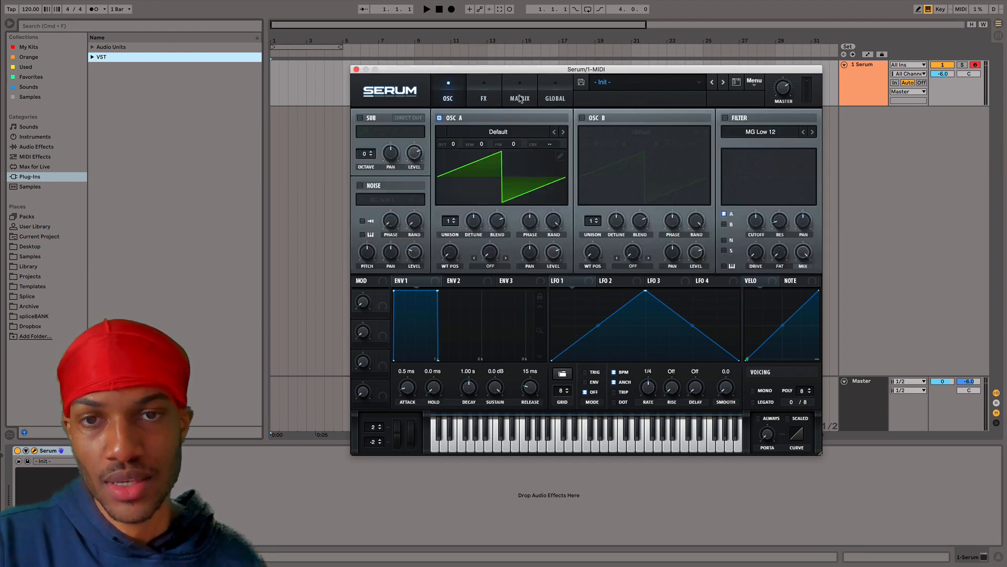
left_click(478, 99)
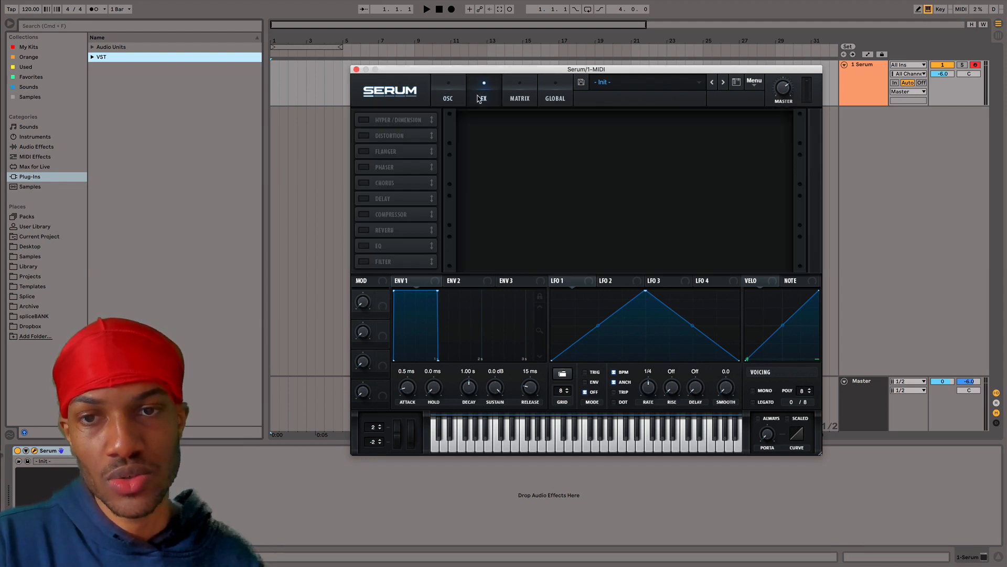
left_click(454, 102)
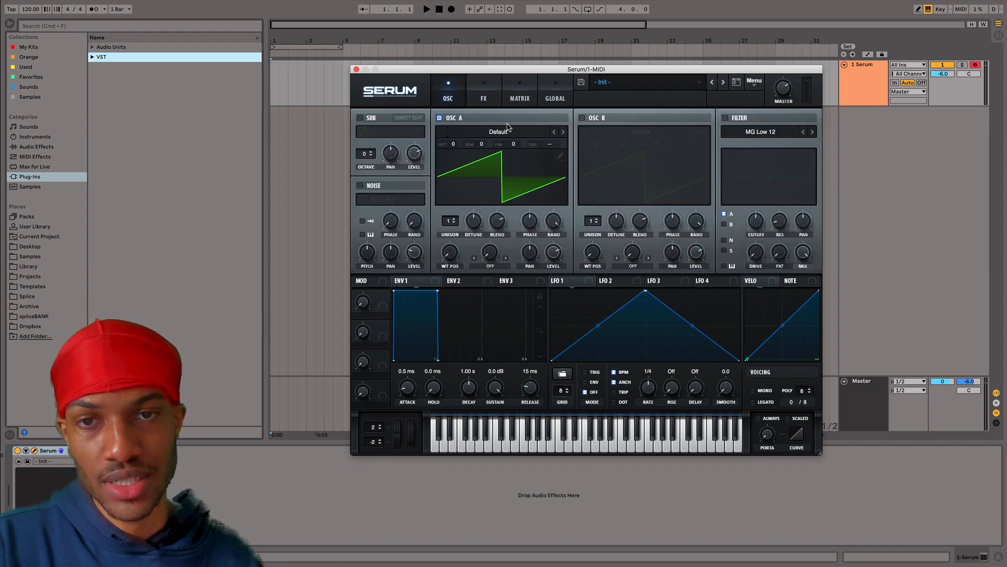
left_click_drag(429, 72, 438, 70)
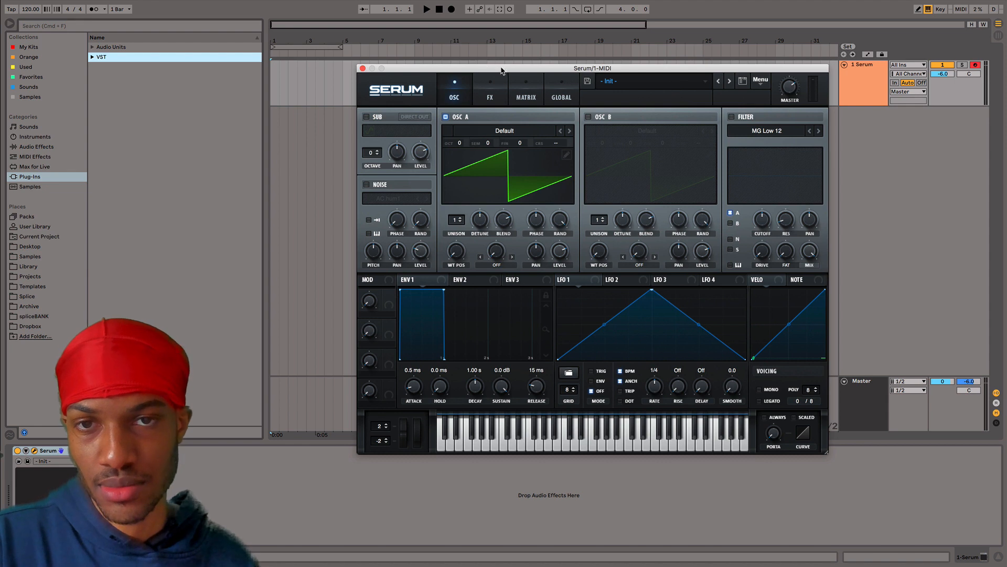
mouse_move(459, 255)
key("z")
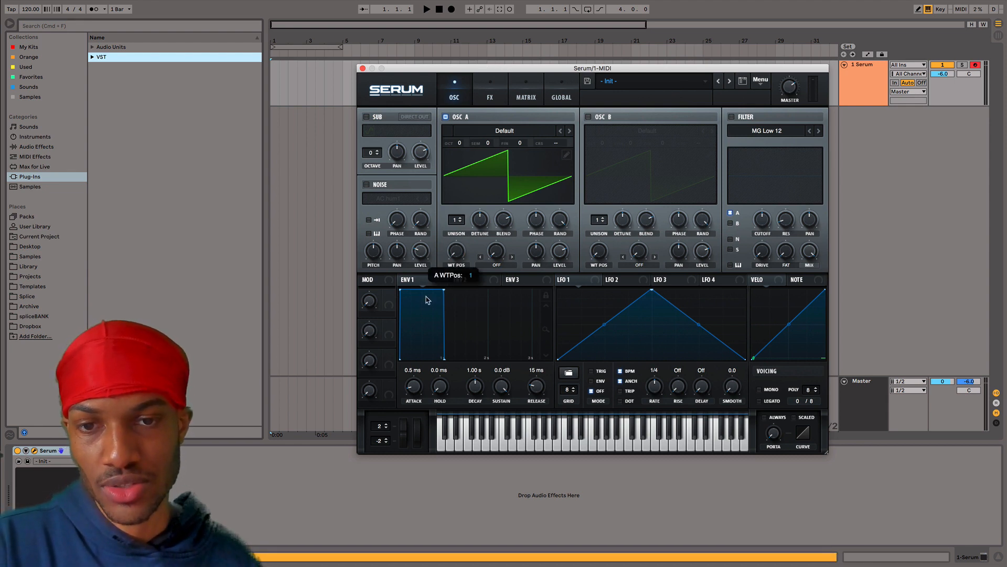
Insert an audio track below the Serum track and place Music_Box.wav from the spliceBANK folder on it at bar 5.
left_click(46, 317)
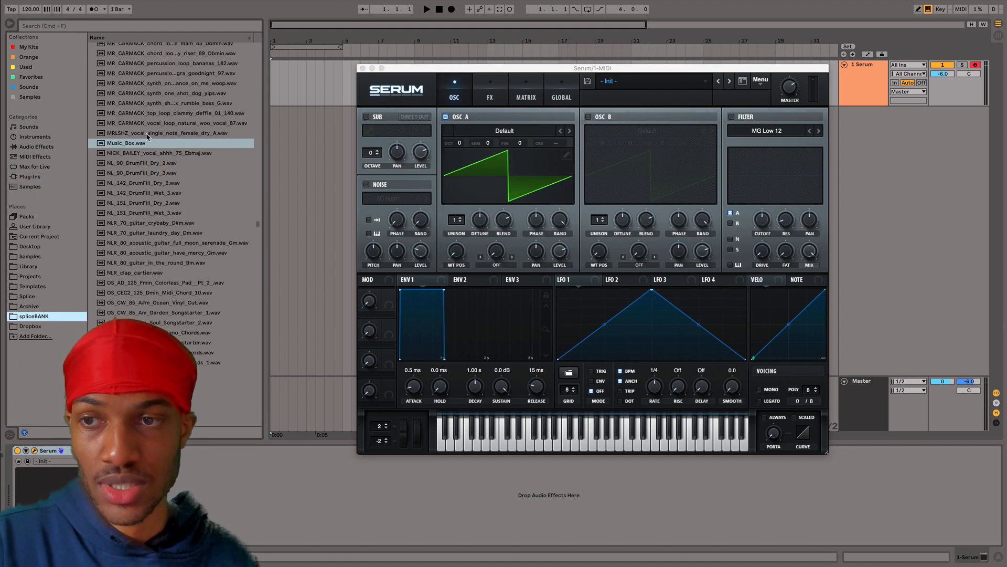
left_click_drag(394, 74, 586, 154)
left_click(860, 81)
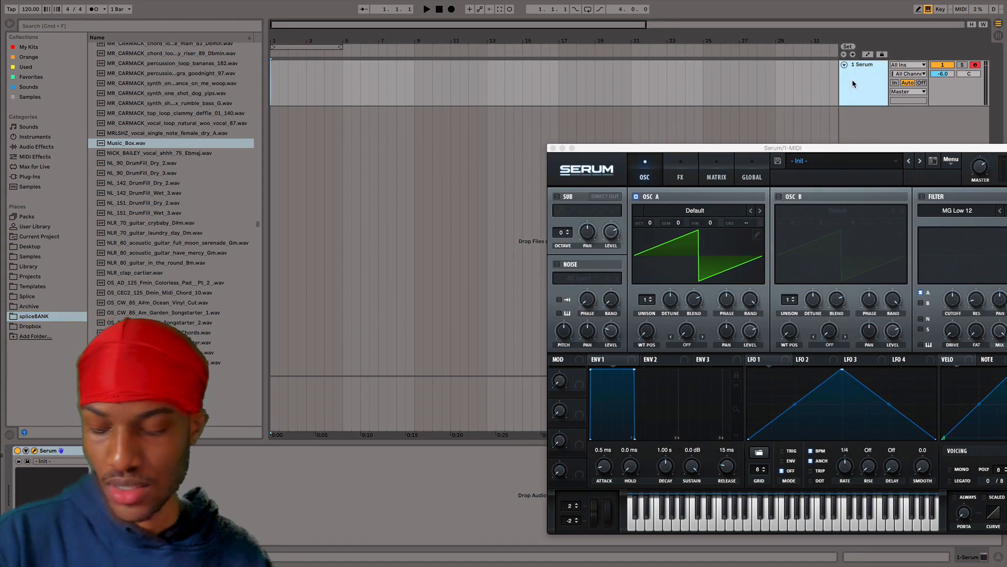
key("super+t")
left_click(853, 129)
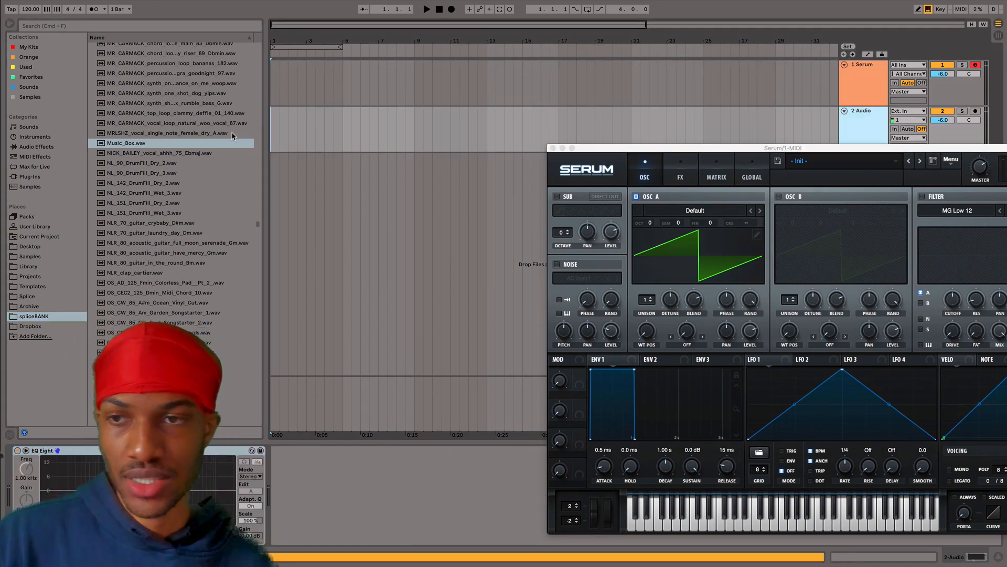
left_click_drag(107, 151, 343, 146)
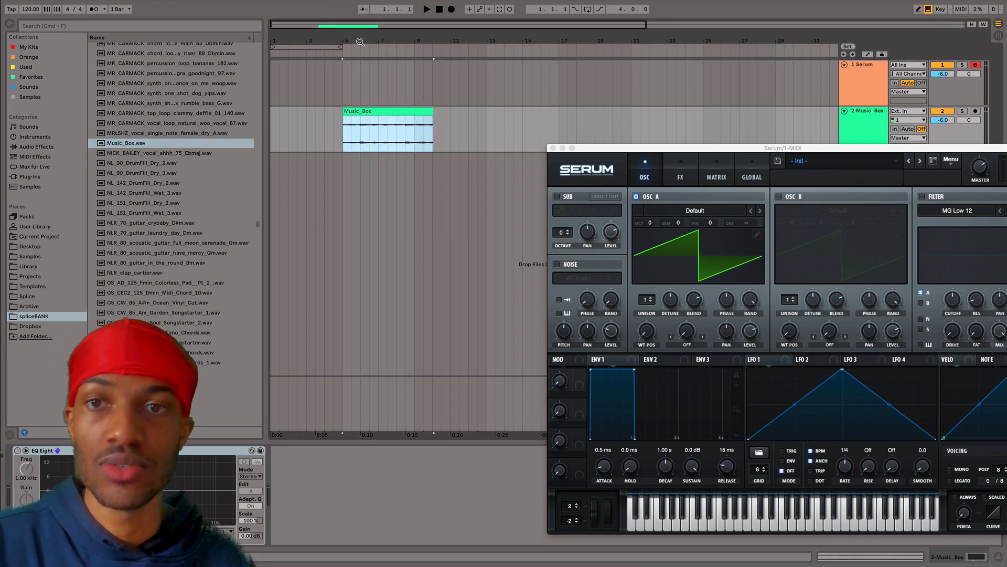
left_click_drag(360, 42, 360, 56)
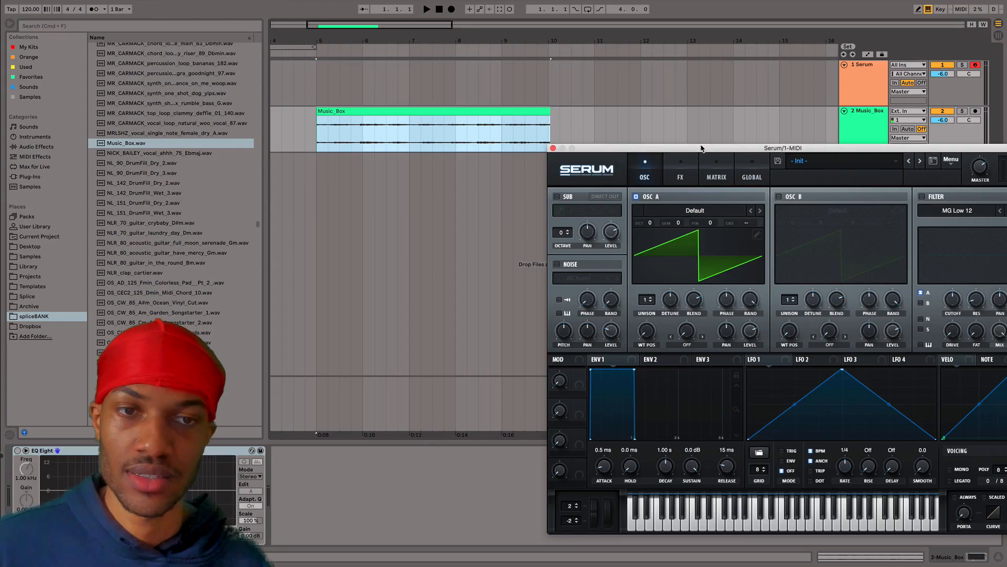
left_click_drag(879, 259, 711, 221)
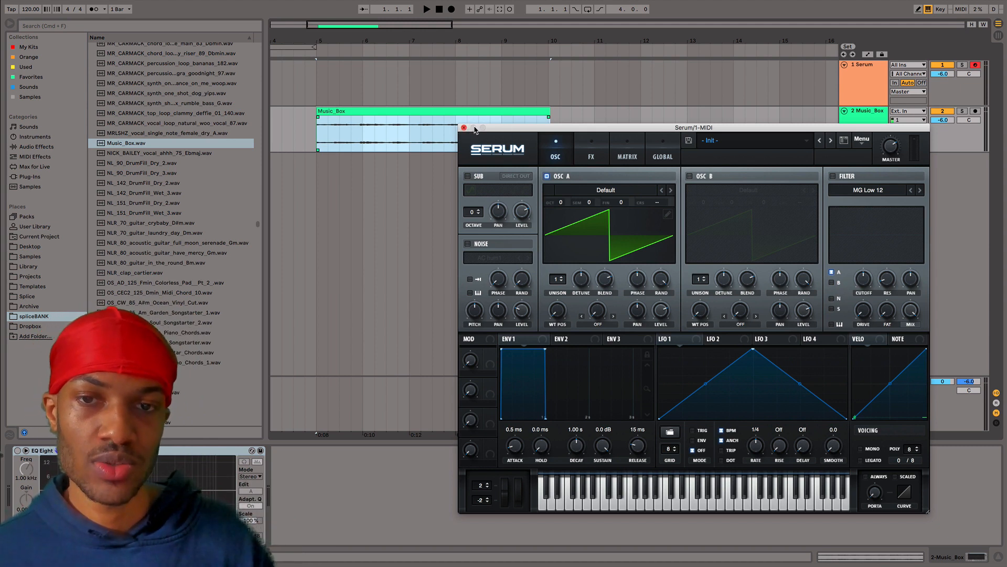
left_click_drag(415, 36, 356, 60)
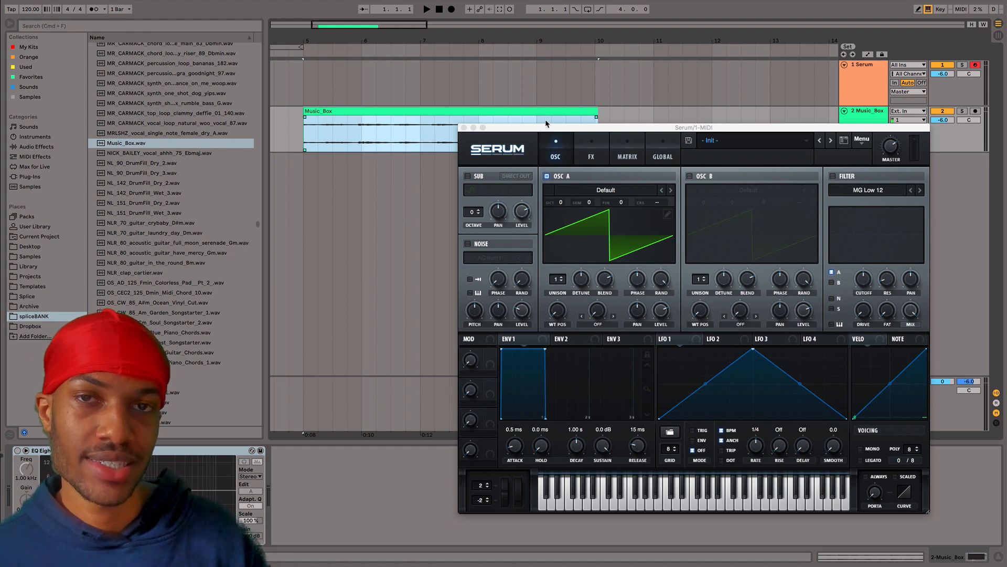
left_click_drag(571, 44, 541, 35)
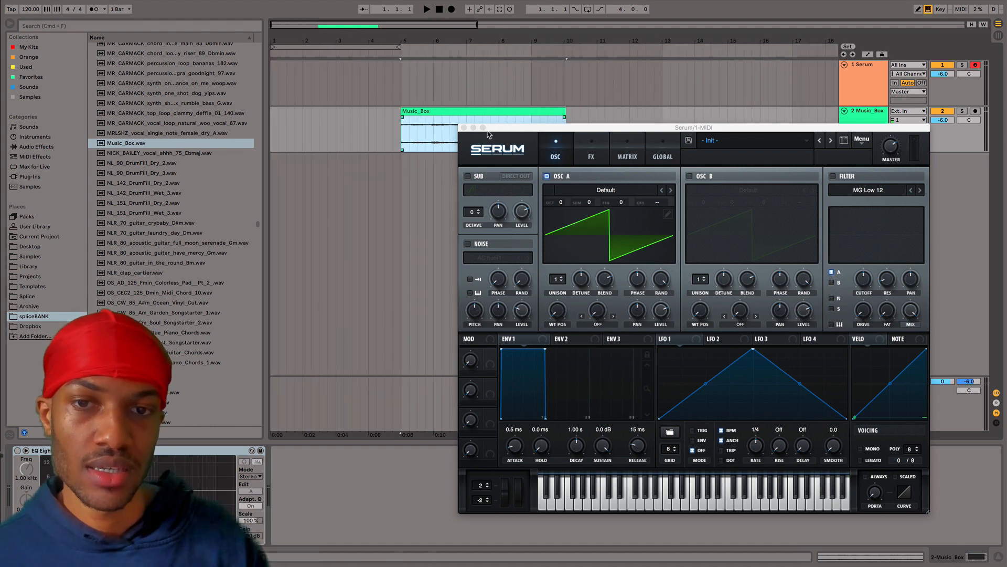
left_click_drag(505, 128, 470, 124)
left_click_drag(534, 122, 455, 177)
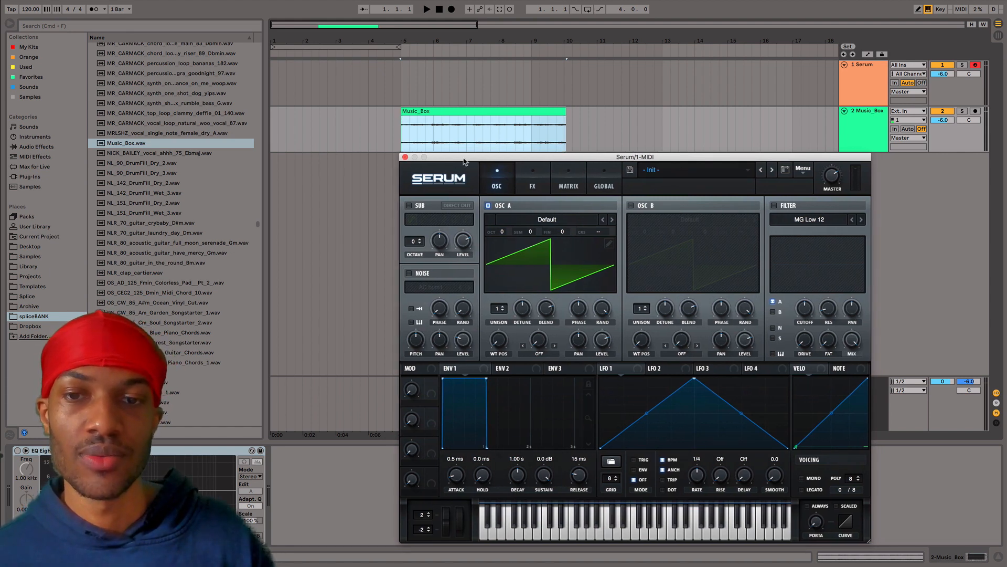
Raise the Music_Box clip's gain to 17.0 dB and play part of it back in the arrangement.
left_click_drag(627, 160, 809, 73)
left_click_drag(505, 33, 483, 48)
double_click(455, 111)
left_click_drag(92, 210, 90, 191)
key("space")
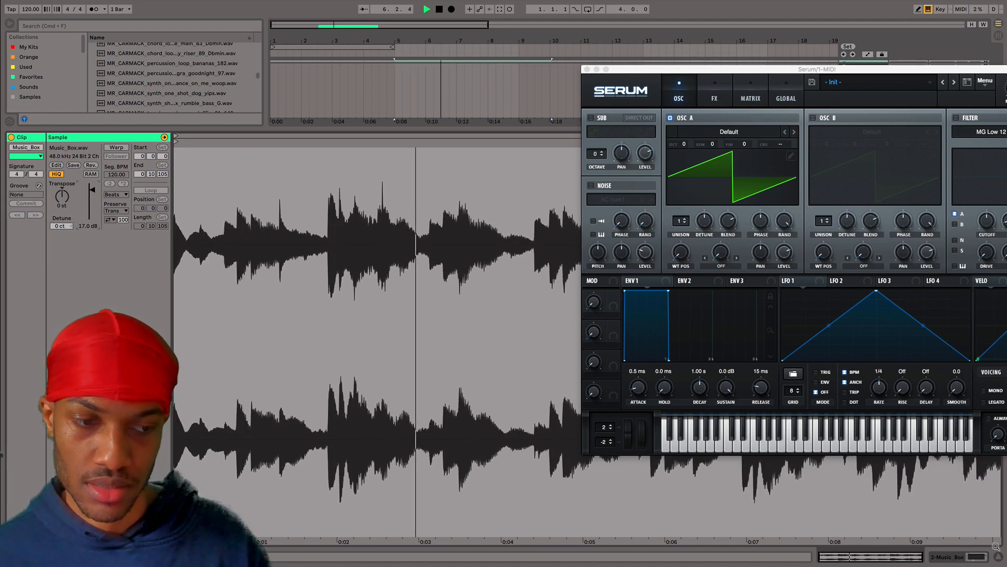
key("super+alt+l")
left_click(671, 128)
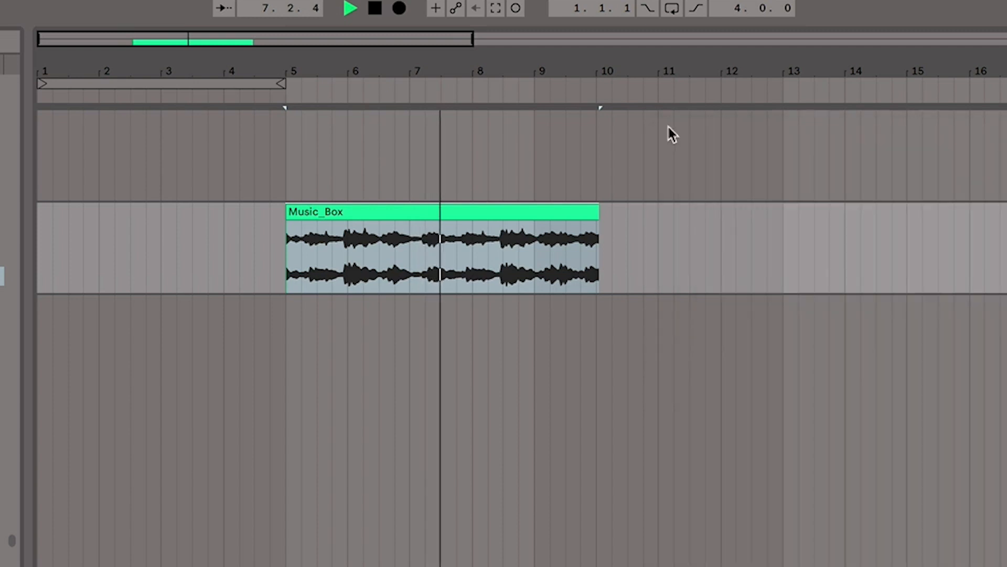
key("space")
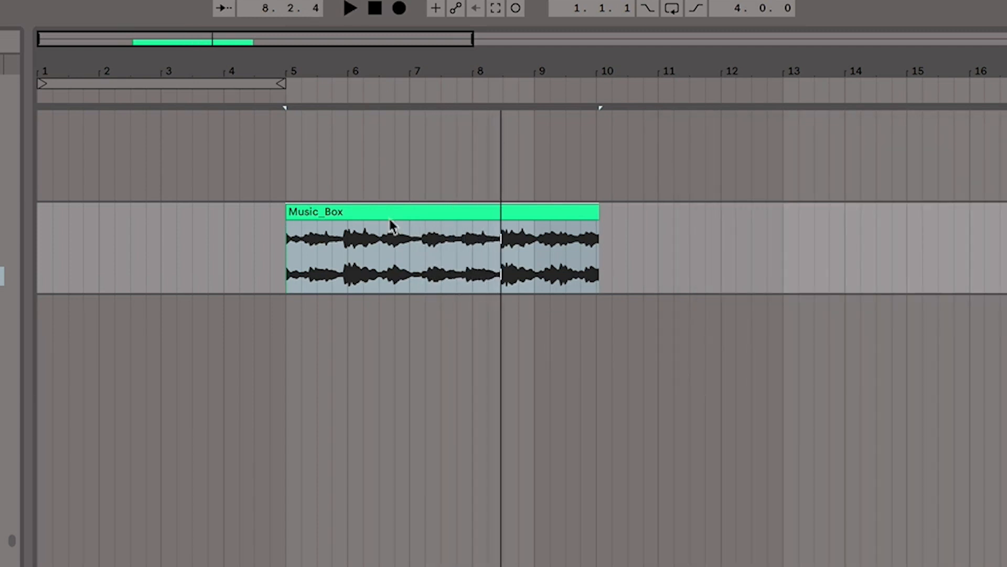
Trim the end of the Music_Box clip to about one beat from bar 5 and audition it.
left_click_drag(294, 70, 294, 175)
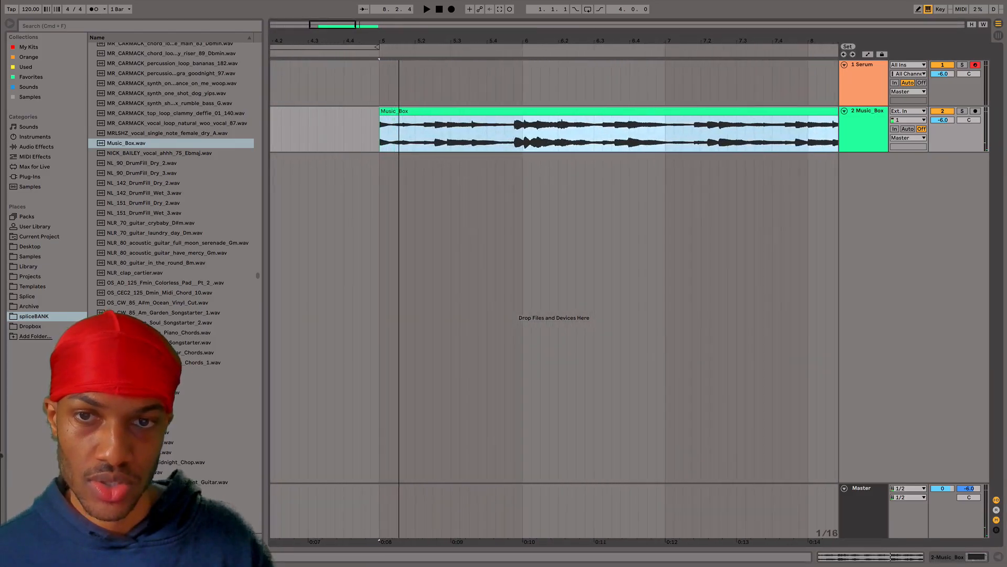
left_click_drag(400, 40, 400, 17)
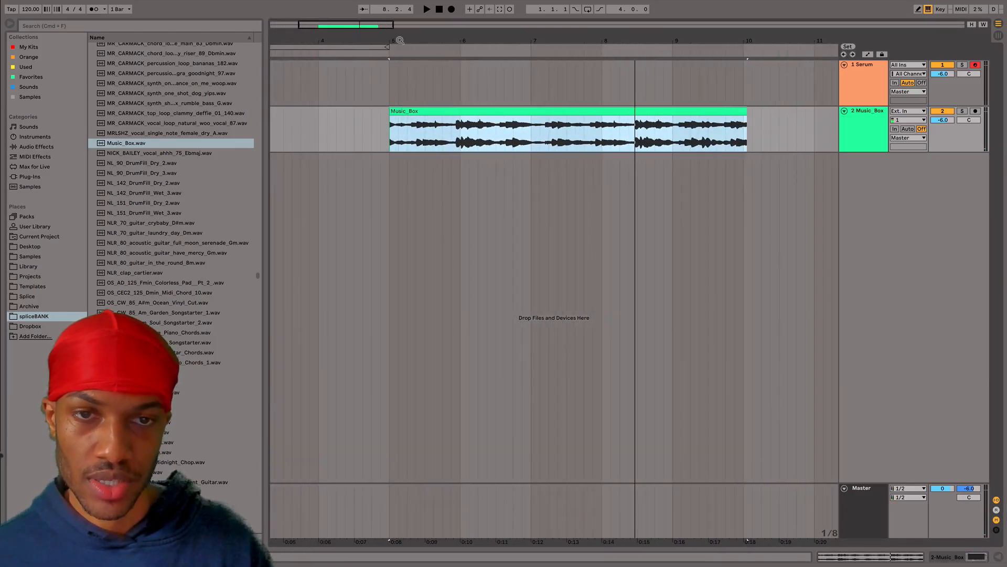
mouse_move(588, 41)
left_mouse_down()
mouse_move(478, 40)
mouse_move(591, 47)
mouse_move(504, 48)
mouse_move(535, 66)
mouse_move(572, 55)
mouse_move(570, 39)
left_mouse_up()
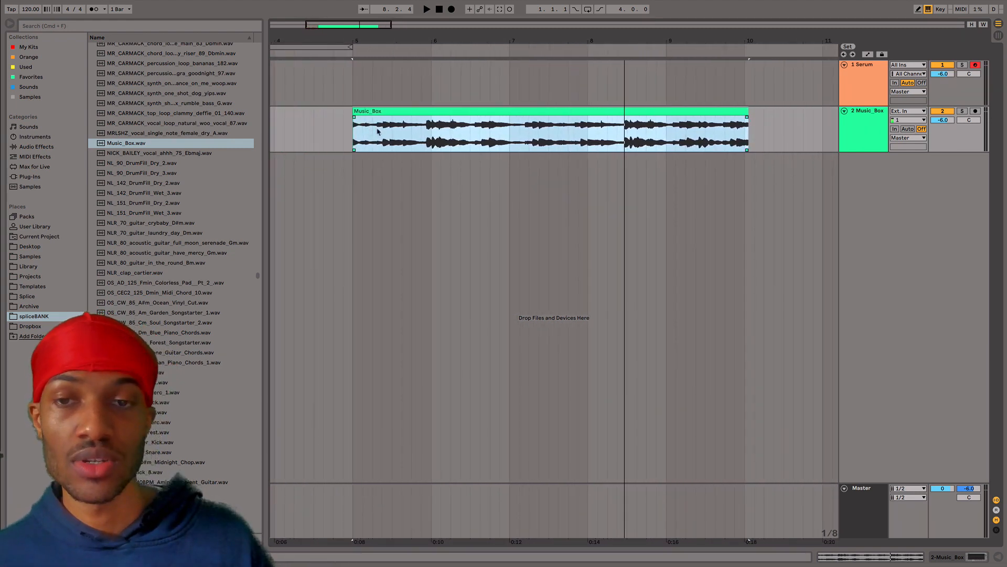
left_click(426, 135)
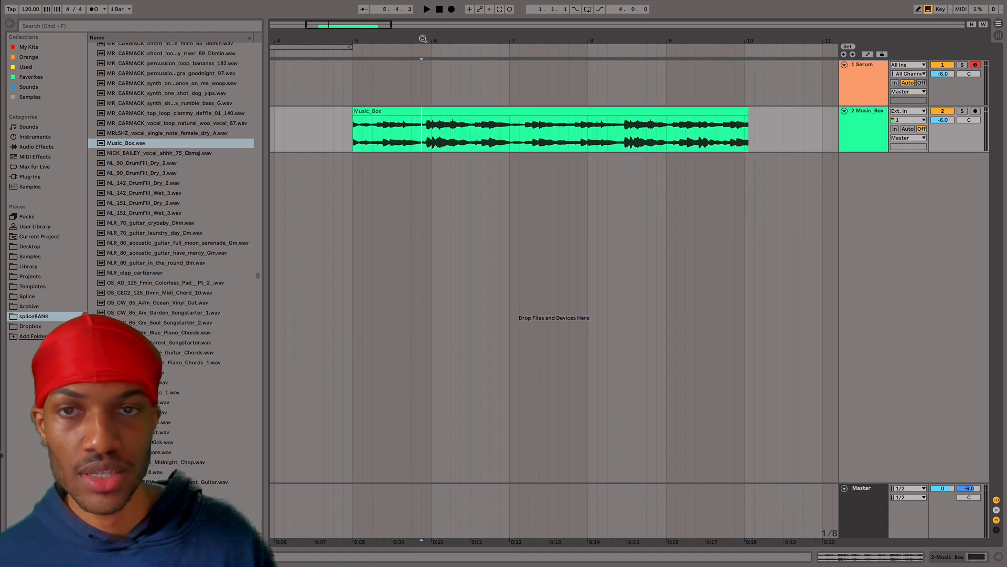
mouse_move(423, 38)
left_mouse_down()
mouse_move(478, 66)
mouse_move(699, 49)
mouse_move(365, 59)
mouse_move(275, 34)
mouse_move(292, 48)
mouse_move(509, 46)
left_mouse_up()
left_click(437, 137)
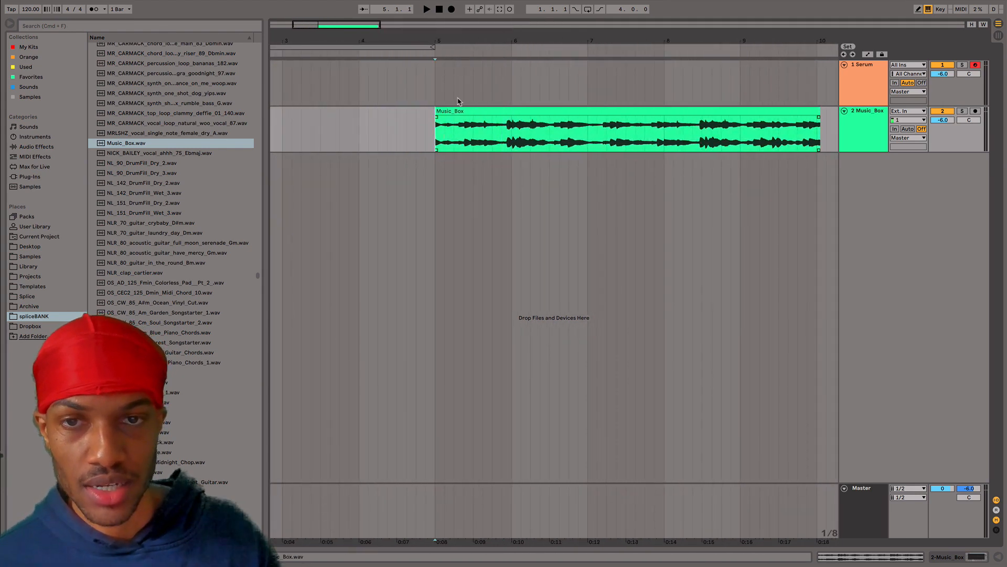
left_click_drag(446, 42, 448, 23)
left_click_drag(611, 114, 435, 123)
key("space")
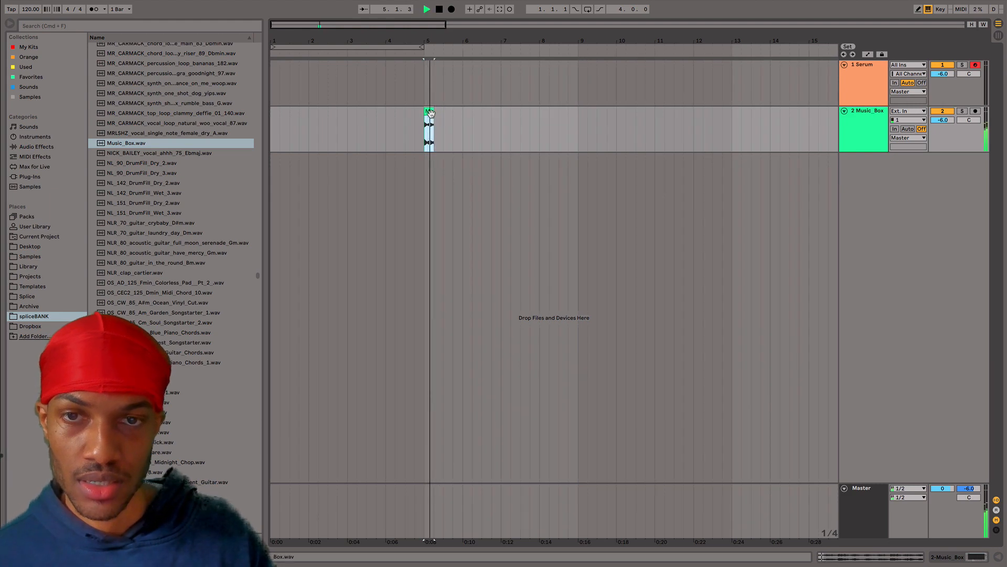
key("space")
Shorten the Music_Box clip further to a single note ending just past 5.1.3, and check it by playback.
left_click_drag(431, 40, 430, 112)
left_click_drag(524, 240, 516, 254)
key("space")
key("space")
left_click(508, 239)
left_click_drag(476, 88, 475, 108)
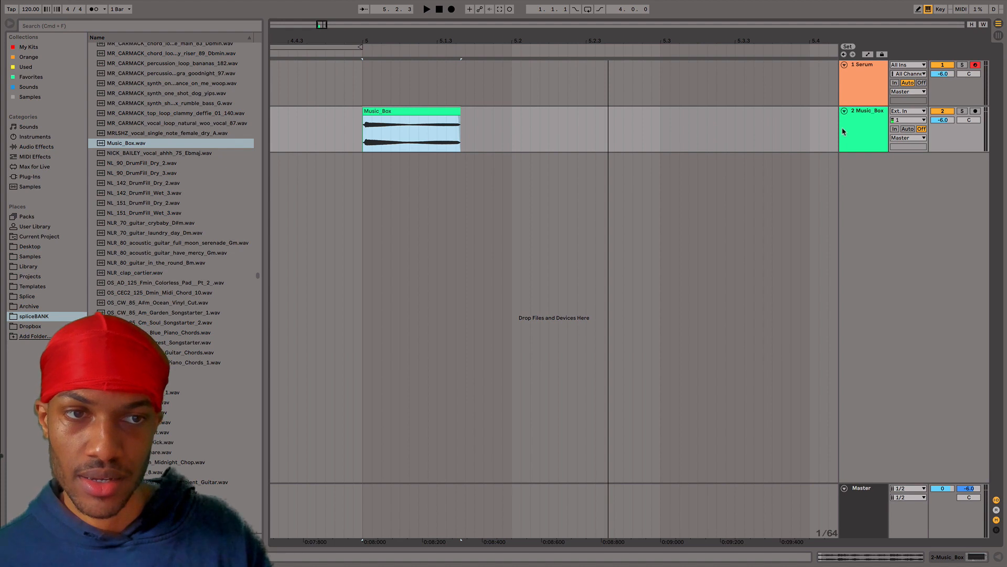
Add the Tuner audio effect to the Music_Box track and play the clip to identify the note's pitch.
double_click(865, 131)
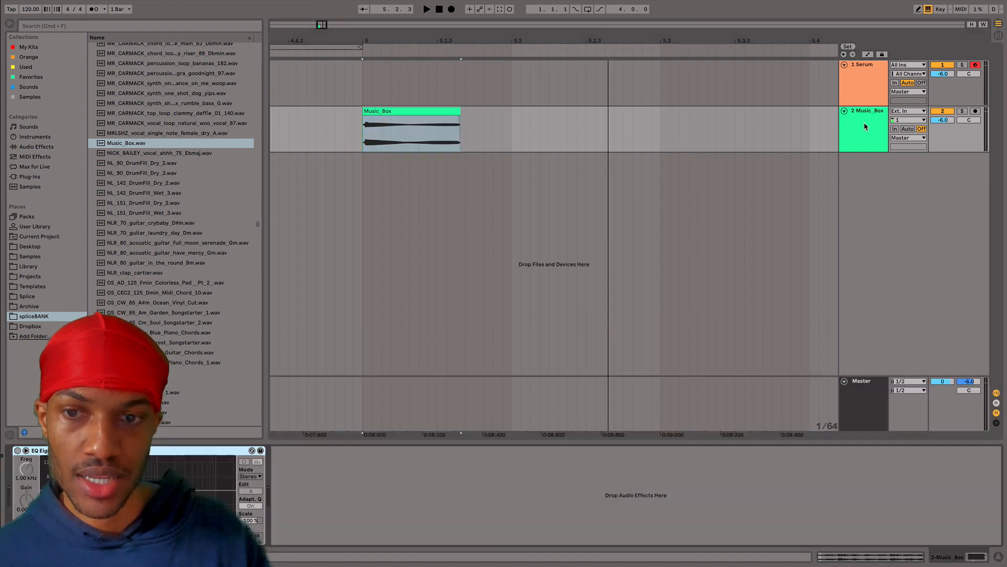
left_click(34, 136)
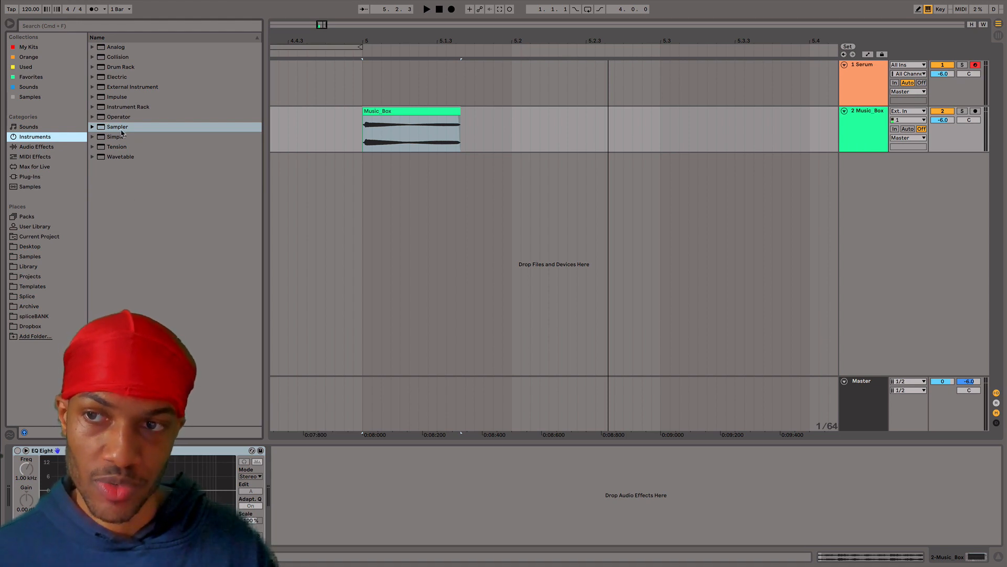
left_click(36, 146)
double_click(116, 396)
key("space")
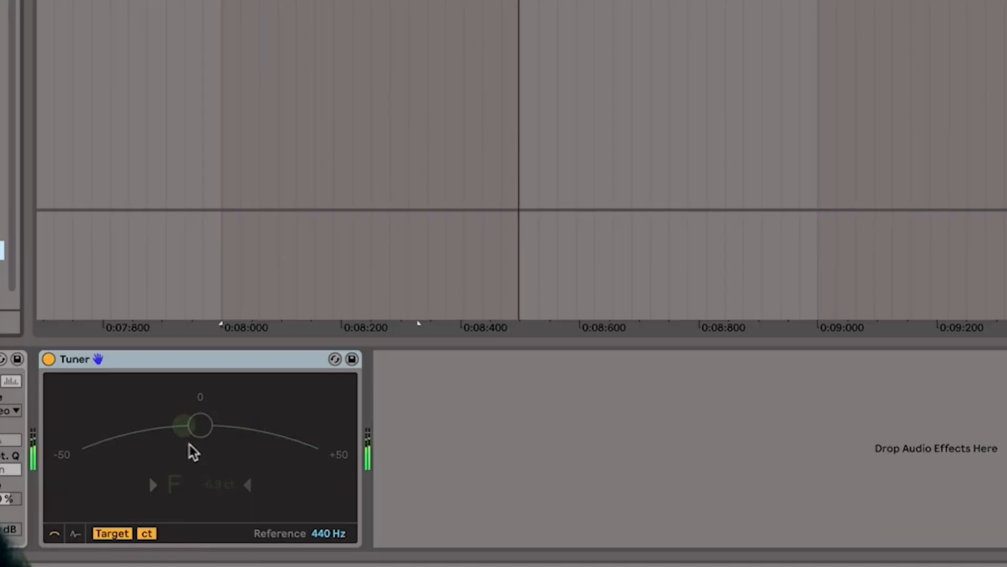
Transpose the Music_Box clip by -5 semitones and replay it through the Tuner to check the note's pitch.
key("space")
key("space")
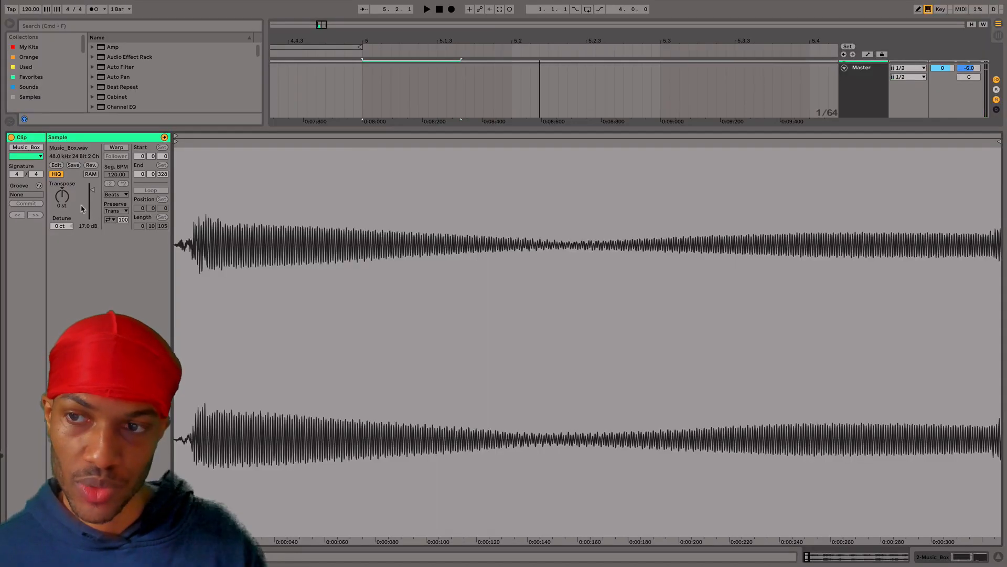
left_click(61, 197)
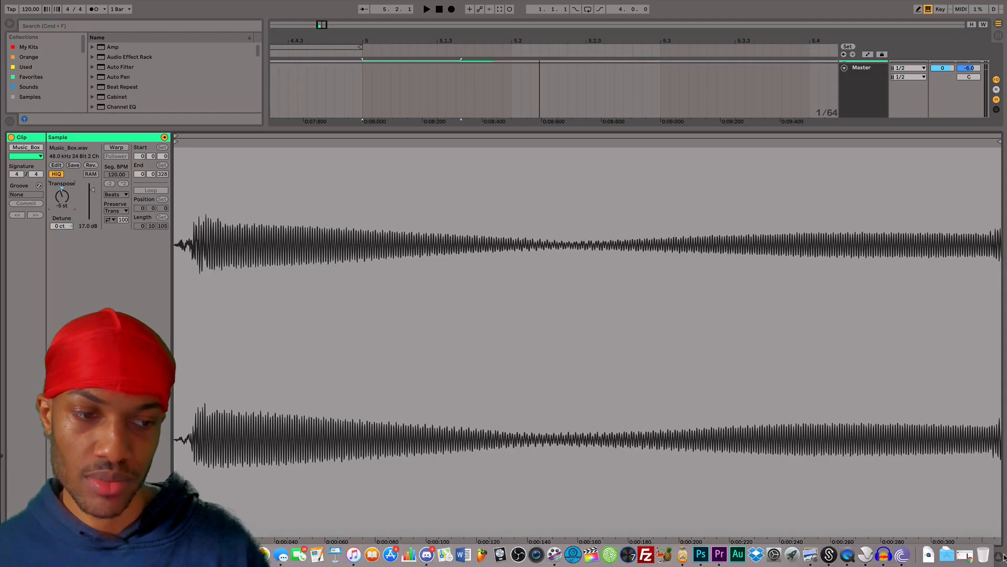
left_click(998, 556)
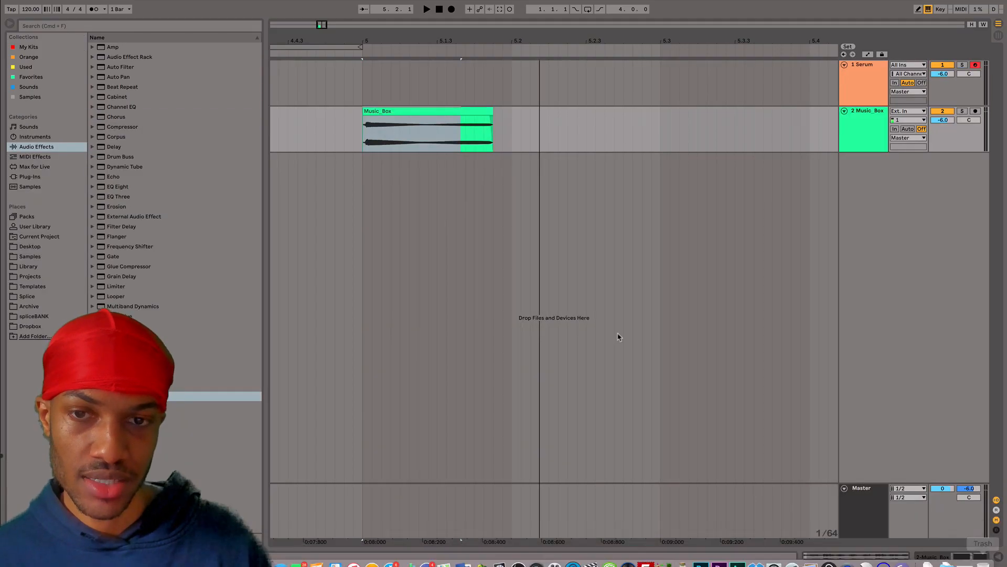
double_click(855, 122)
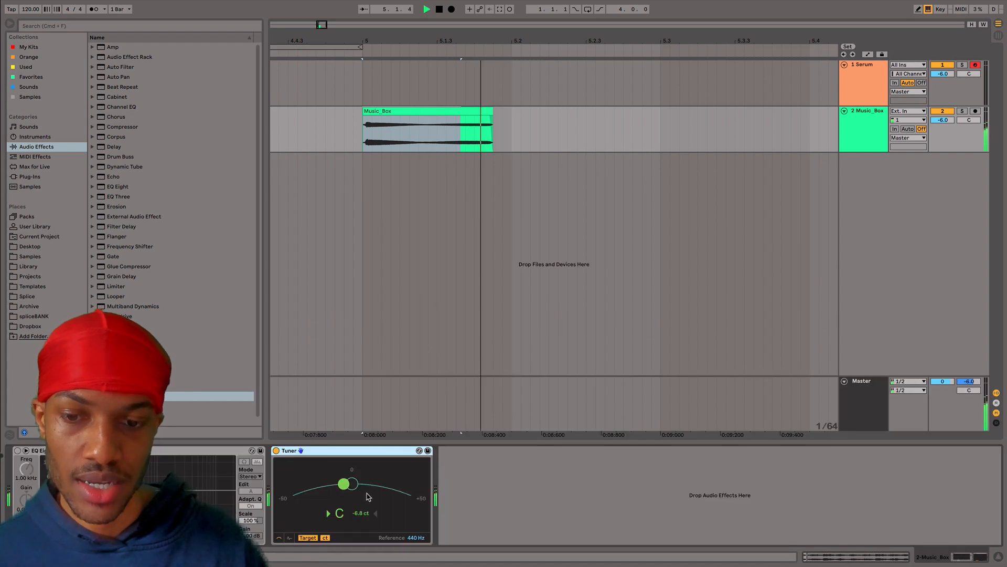
Open the Serum plug-in window from the Serum track and place it beside the Music_Box clip.
left_click(871, 74)
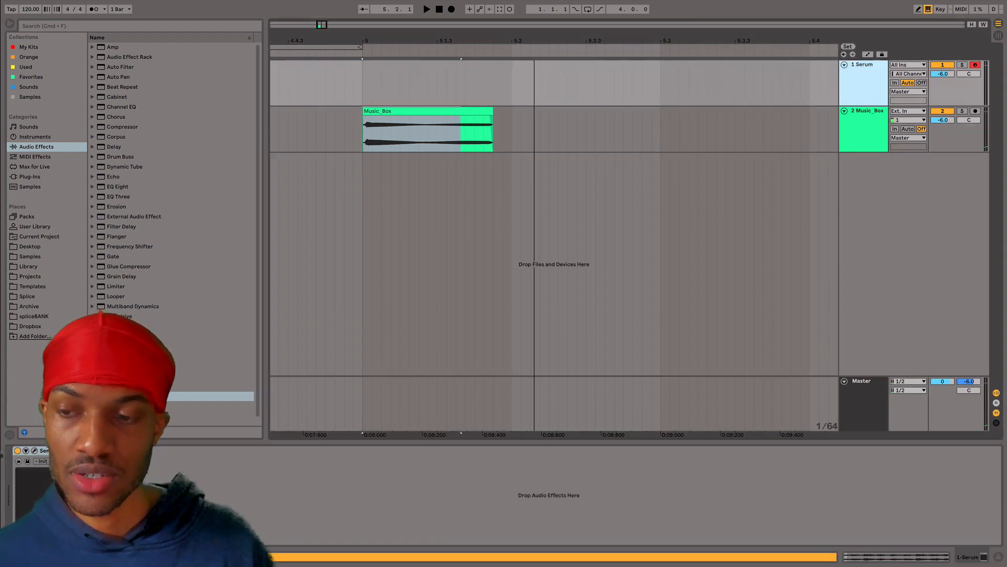
left_click(35, 451)
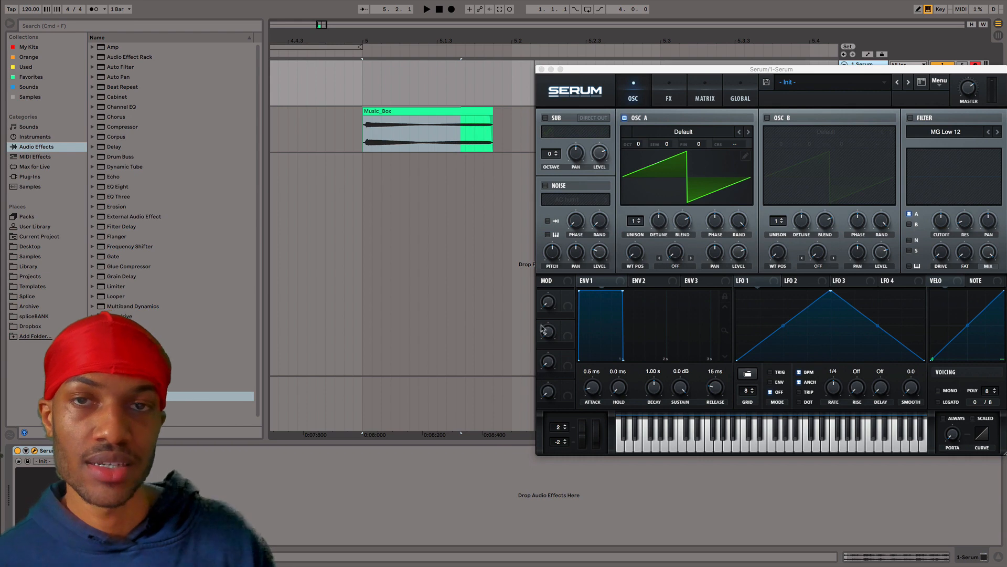
left_click_drag(609, 69, 573, 99)
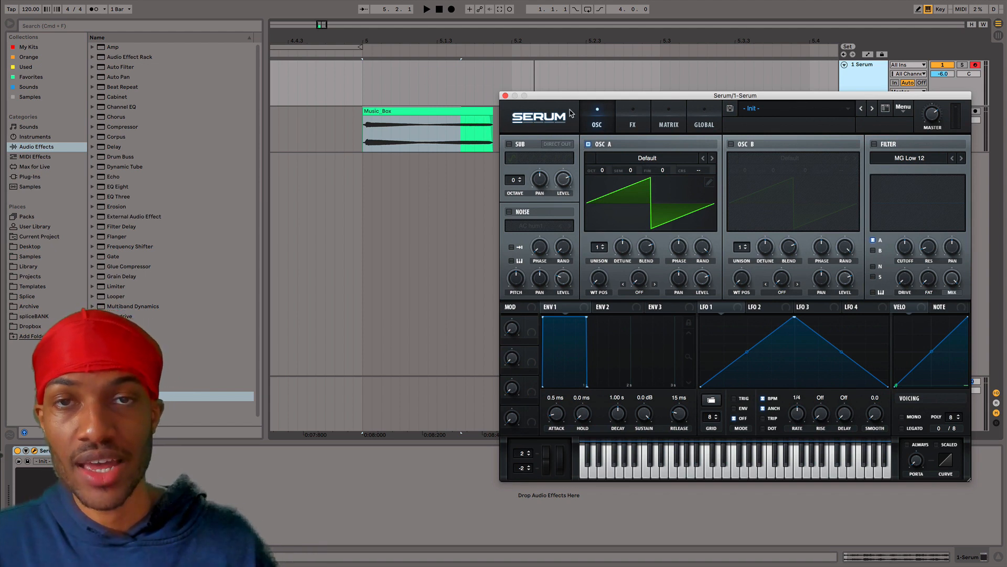
left_click_drag(538, 99, 411, 157)
left_click_drag(493, 157, 627, 127)
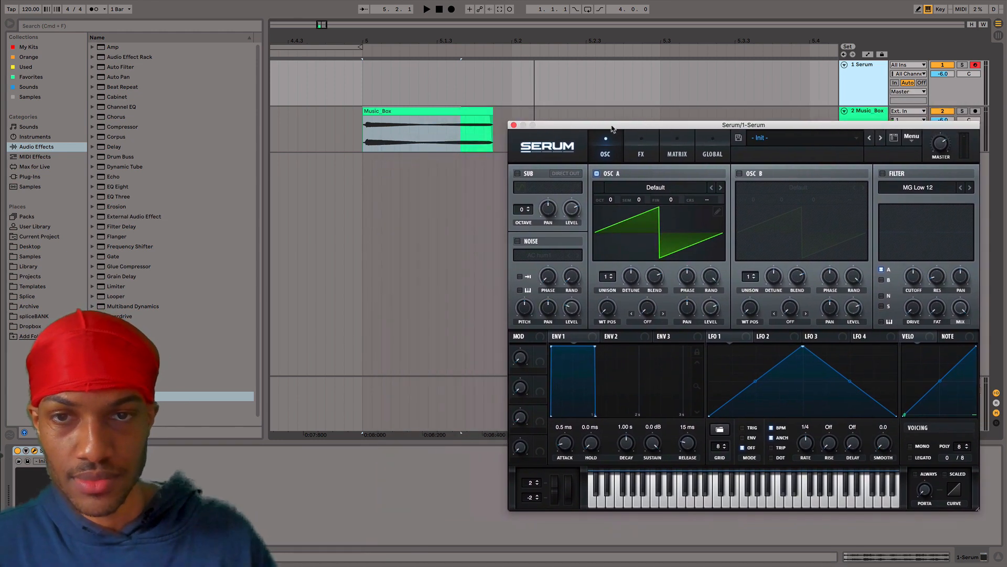
Consolidate the trimmed Music_Box clip into its own audio file and keep it uncovered next to the Serum window.
right_click(459, 113)
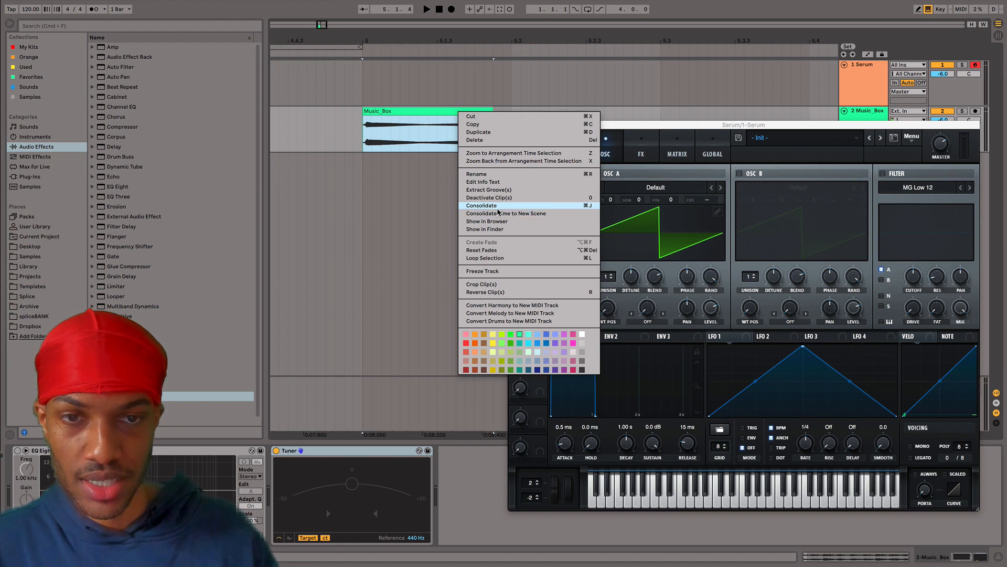
left_click(482, 205)
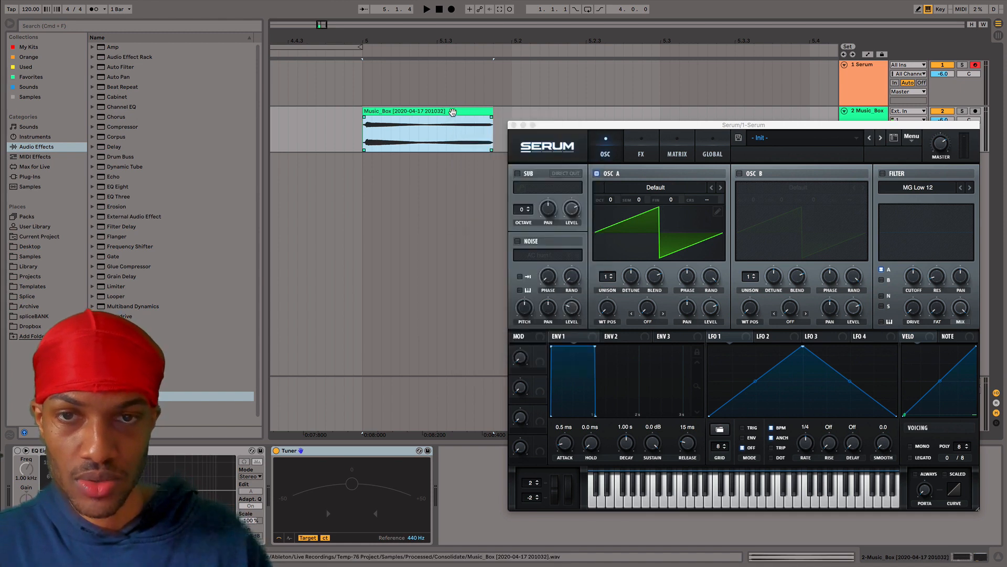
left_click_drag(561, 131, 562, 105)
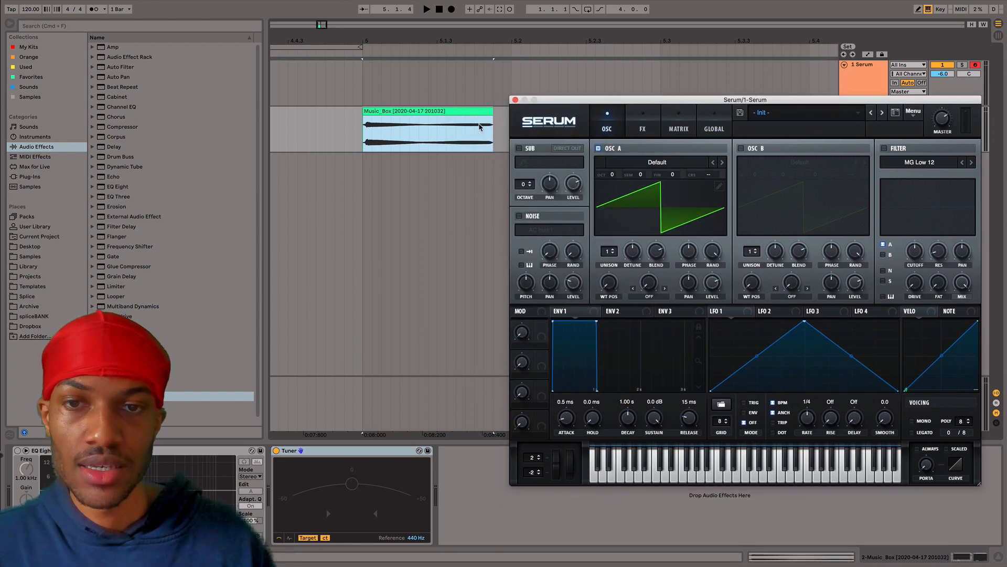
mouse_move(448, 120)
left_mouse_down()
mouse_move(457, 123)
mouse_move(435, 115)
mouse_move(443, 117)
left_mouse_up()
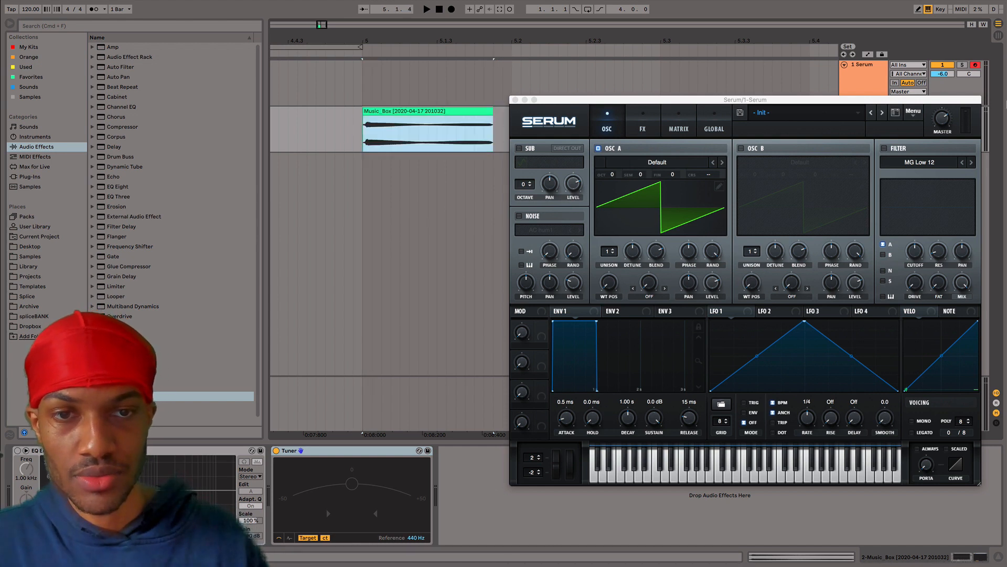
Turn off Osc A, enable the Noise oscillator and load the consolidated Music_Box clip into it as the noise sample.
left_click(598, 148)
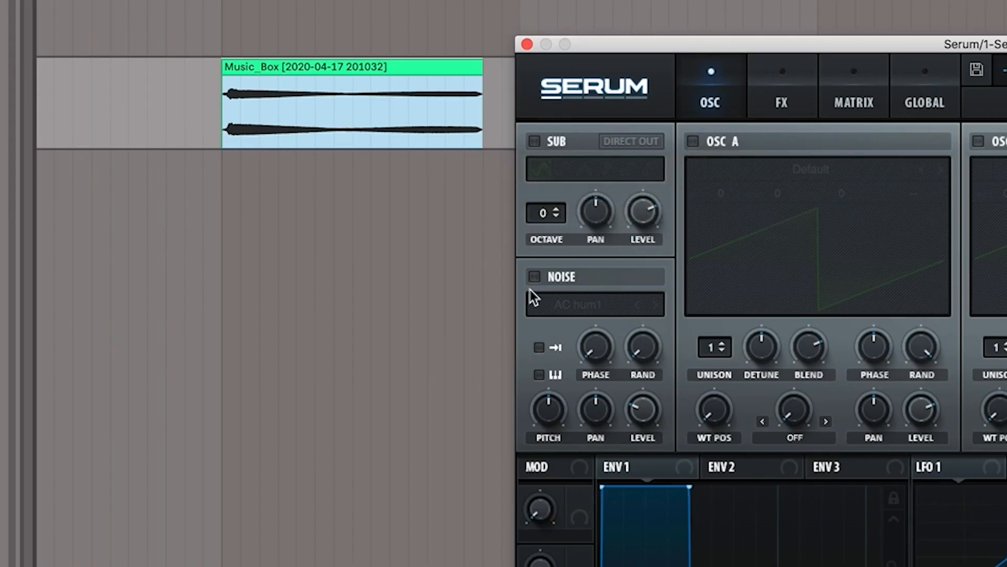
left_click(534, 277)
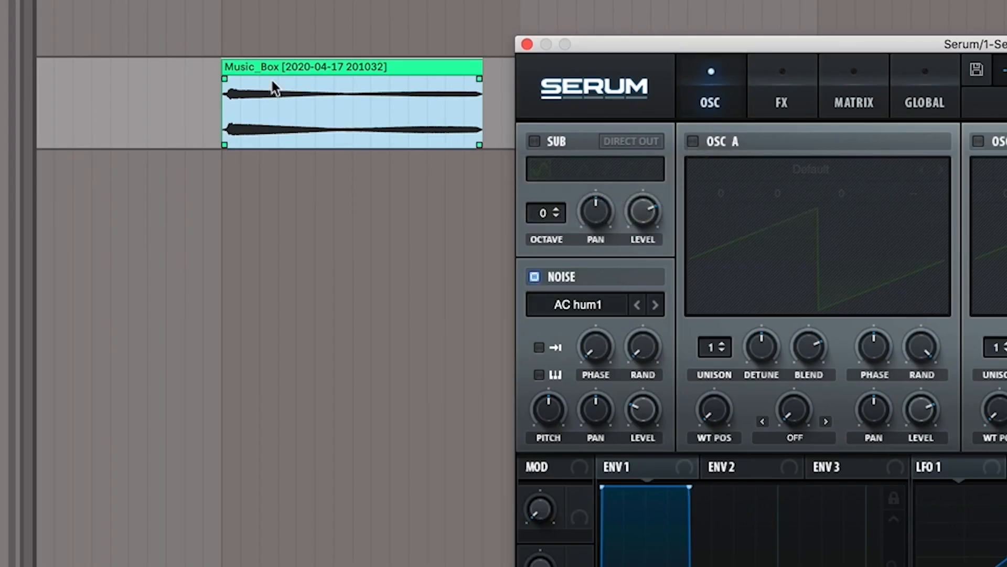
left_click_drag(273, 83, 556, 308)
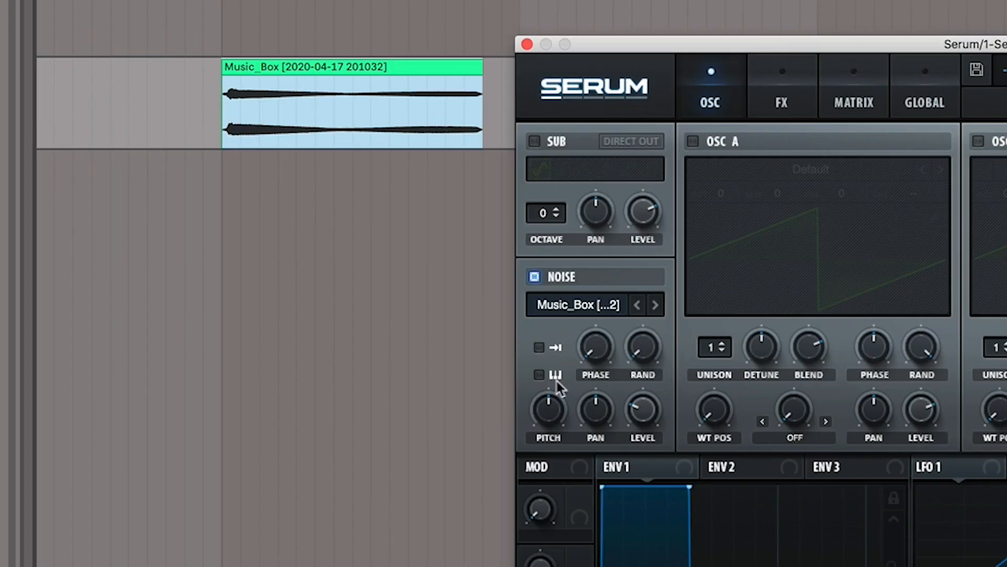
Enable key tracking and one-shot playback for the noise sample, raise its level, and set the Serum track's volume to 0.
left_click(526, 266)
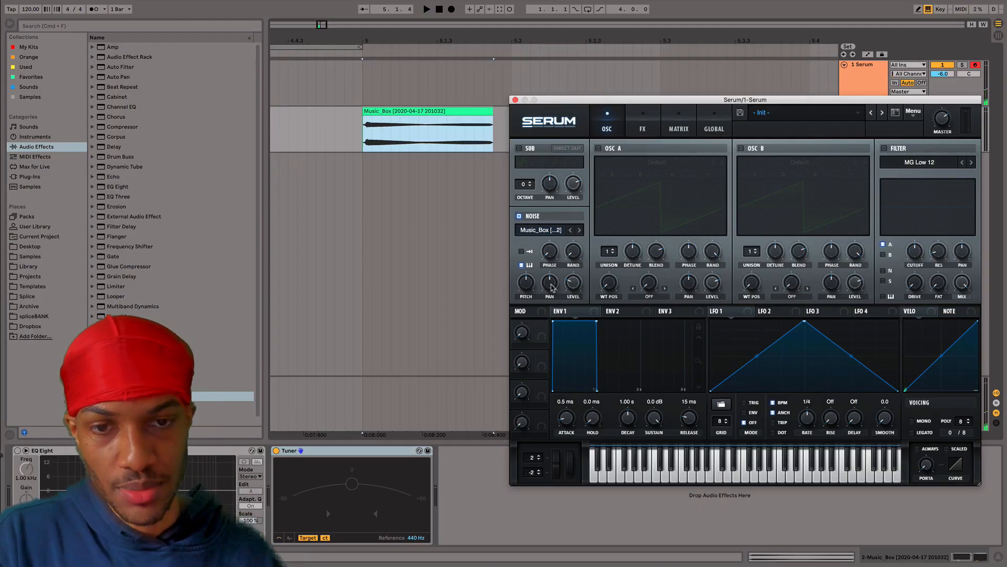
left_click_drag(651, 406, 651, 400)
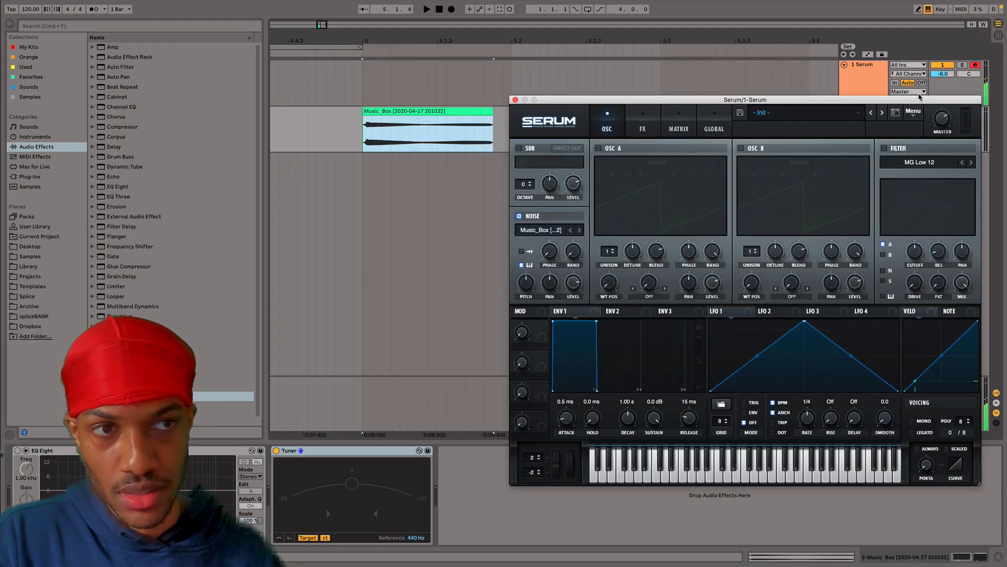
left_click(942, 74)
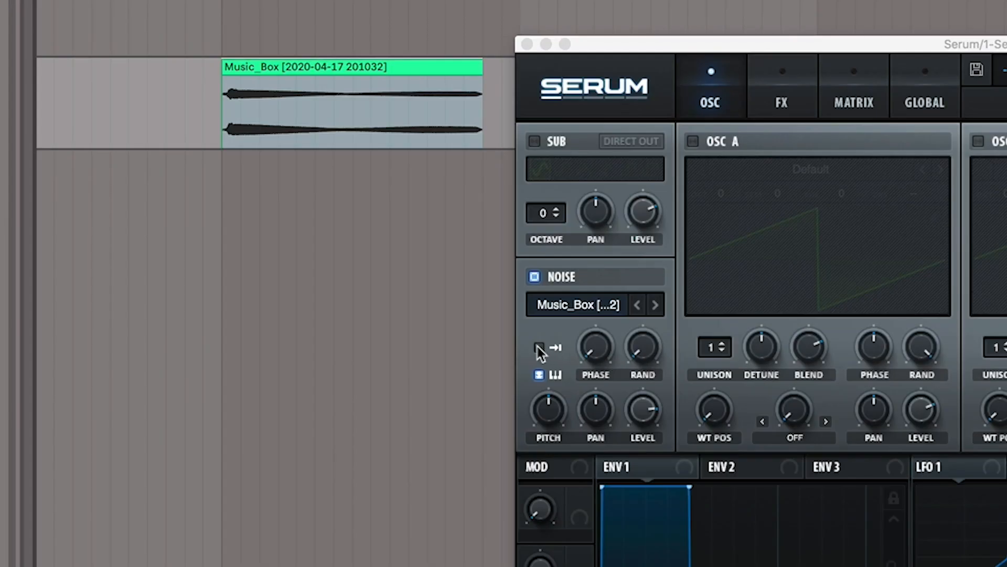
left_click(539, 347)
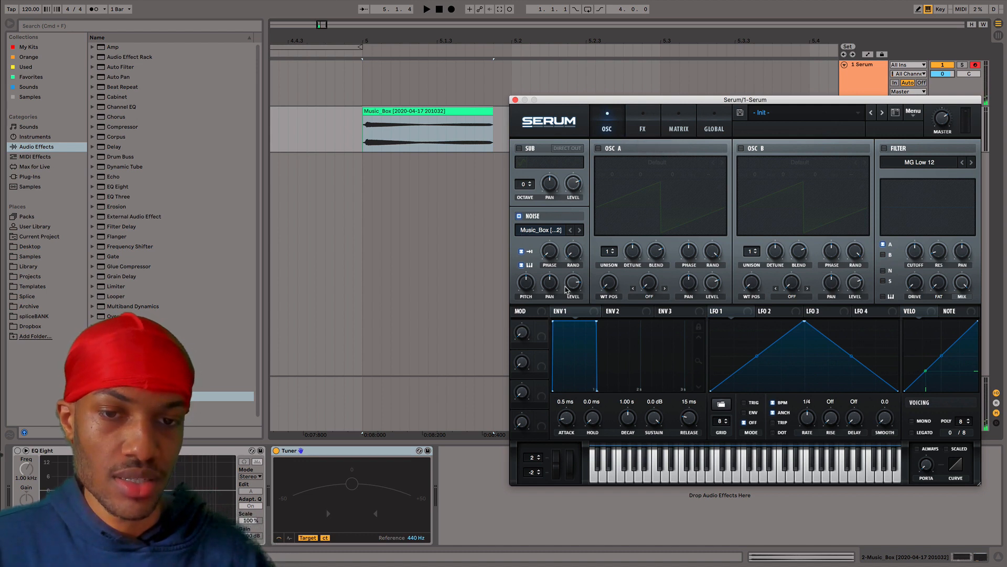
Swap the Noise oscillator for Osc A, load the consolidated Music_Box clip as its wavetable, and show the wavetable in 3D.
left_click(598, 148)
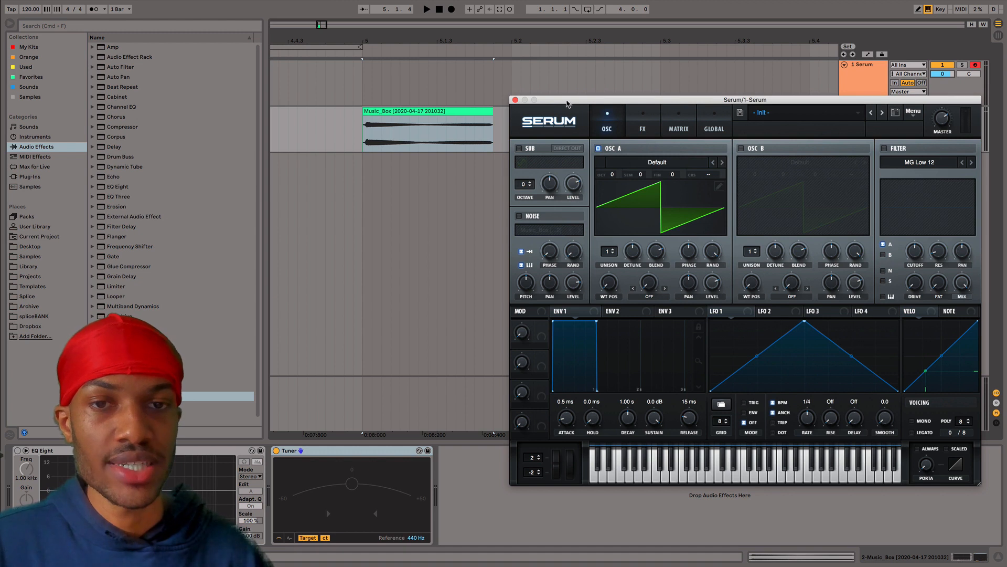
left_click_drag(567, 103, 553, 102)
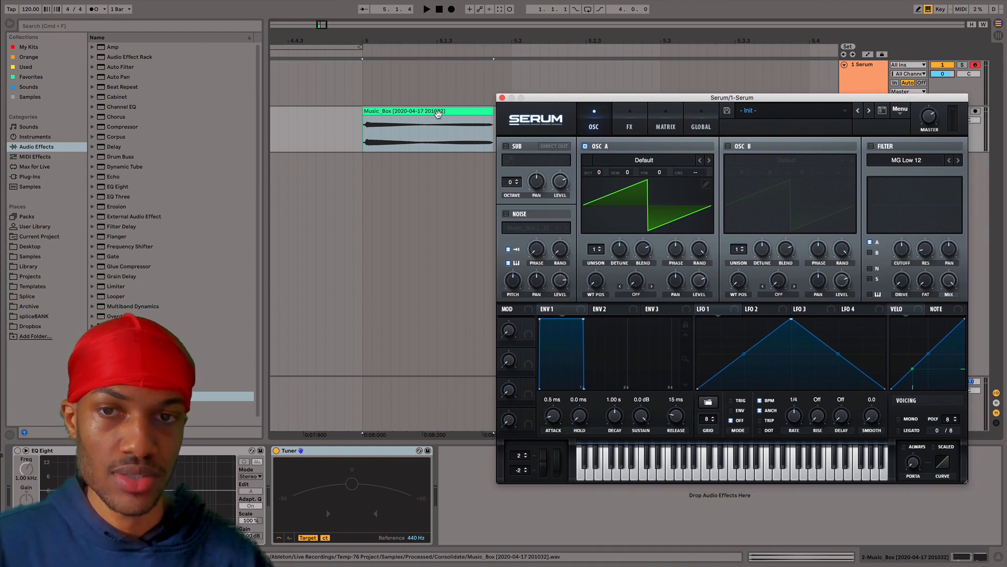
left_click_drag(438, 115, 579, 191)
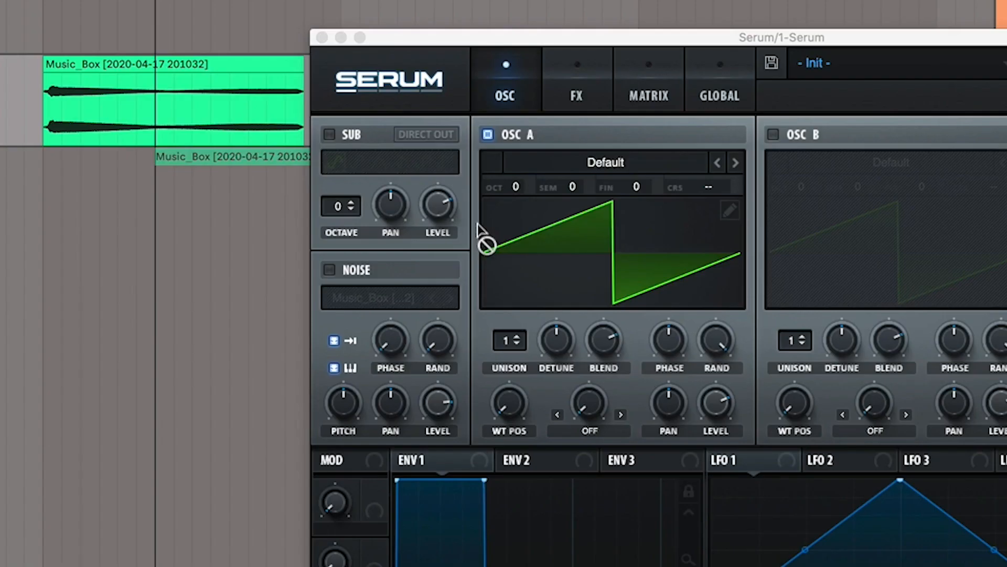
left_click_drag(478, 225, 614, 272)
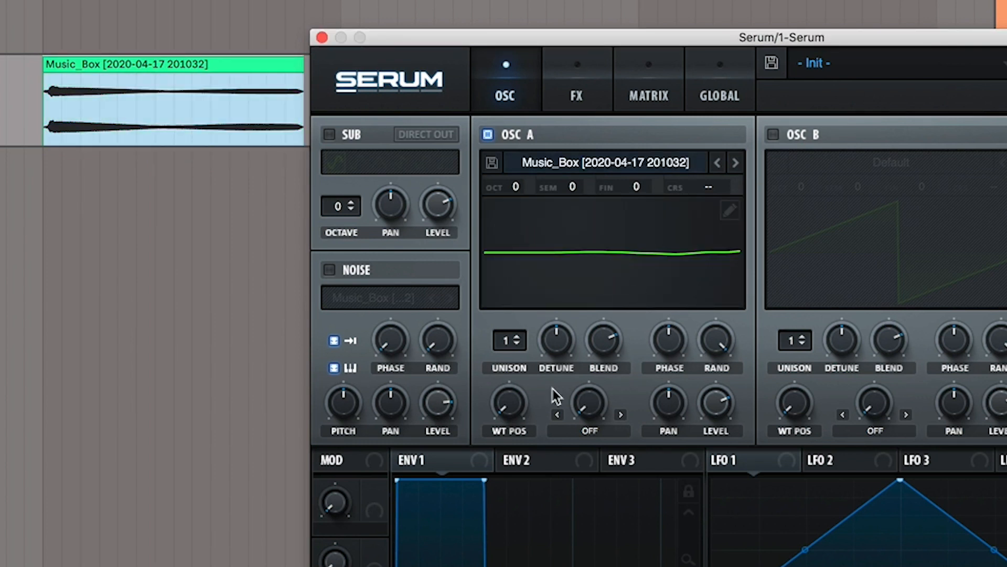
left_click(600, 285)
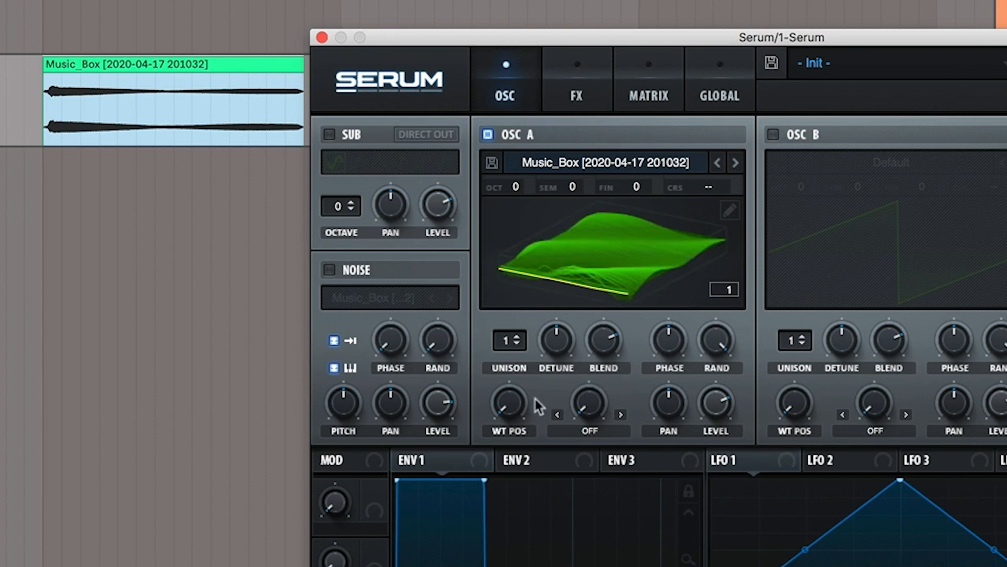
Audition Osc A's wavetable by sweeping its position up through the frames and back to 1.
mouse_move(521, 414)
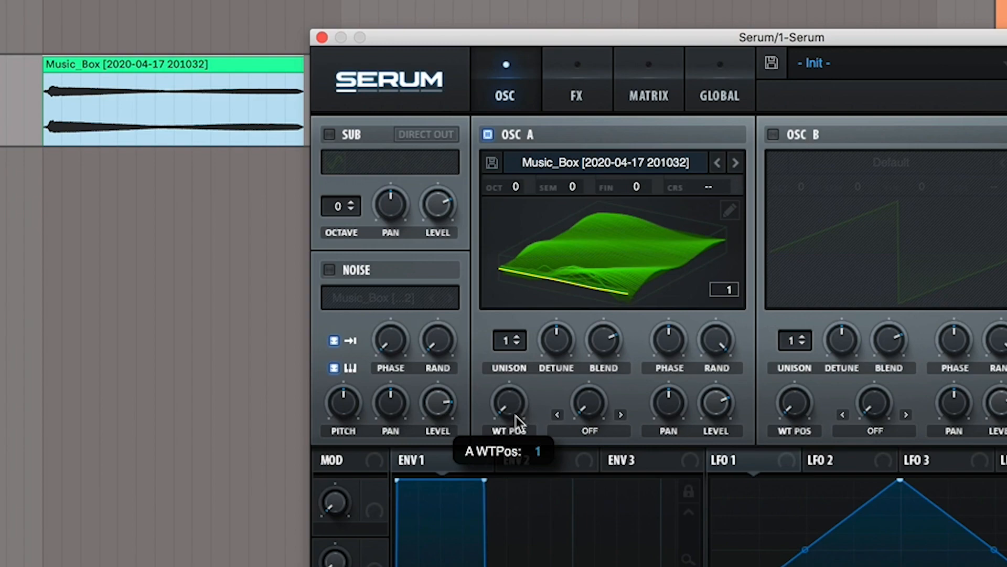
left_click_drag(517, 420, 505, 381)
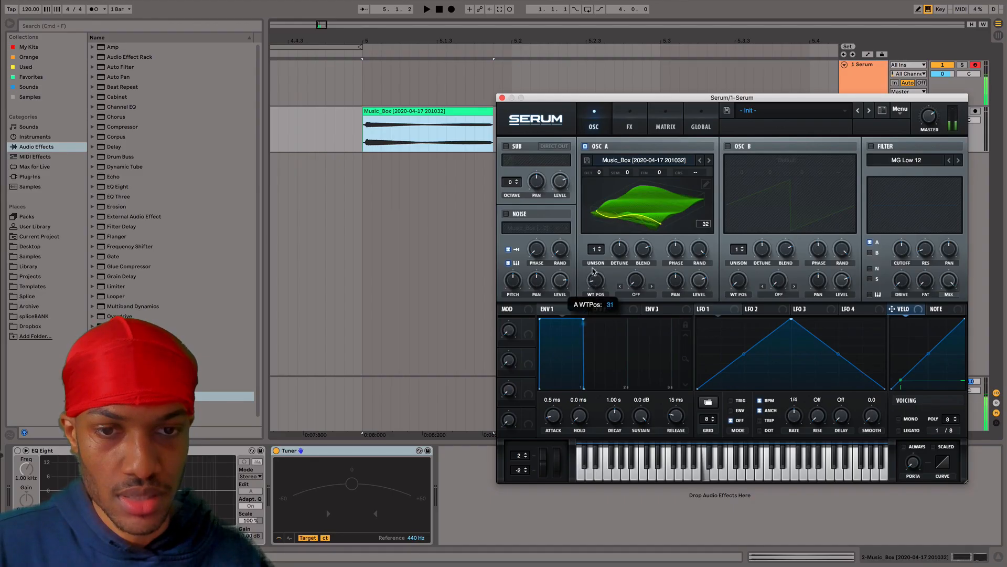
left_click_drag(595, 271, 606, 197)
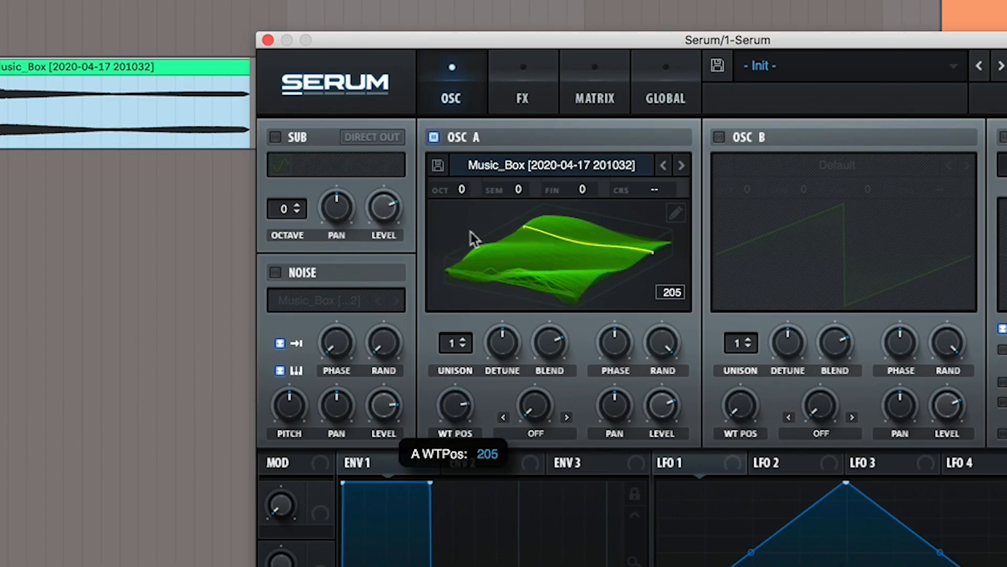
left_click_drag(469, 232, 429, 497)
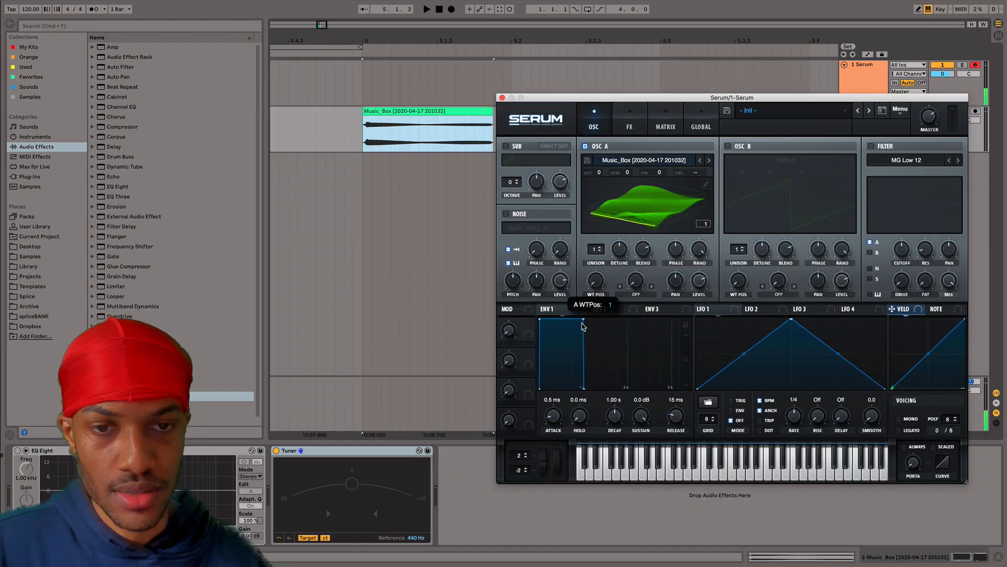
mouse_move(583, 326)
left_mouse_down()
mouse_move(618, 176)
mouse_move(588, 328)
left_mouse_up()
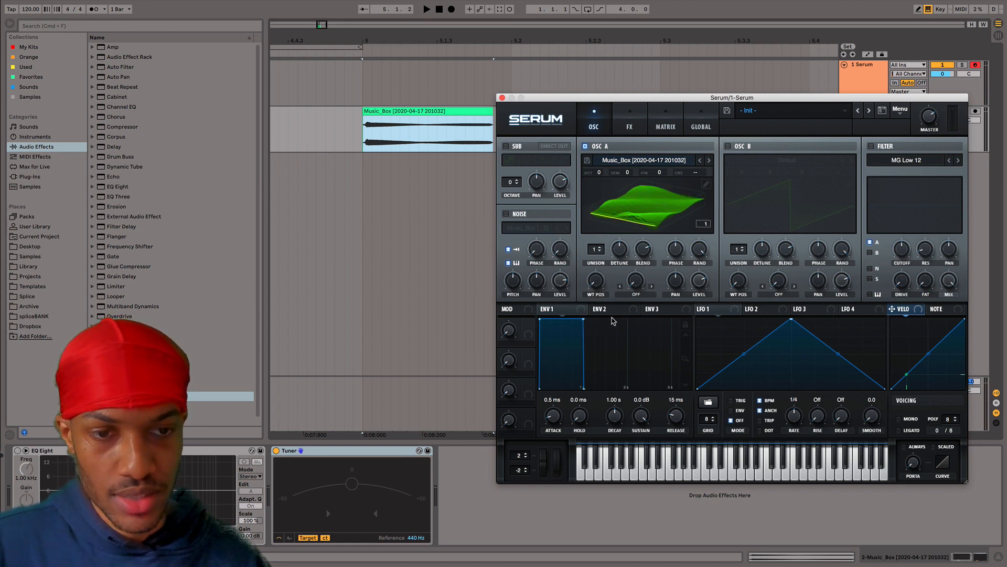
Assign Env 2 to Osc A's wavetable position, try a 170 ms attack, and set the attack to 0.0 ms.
left_click(605, 310)
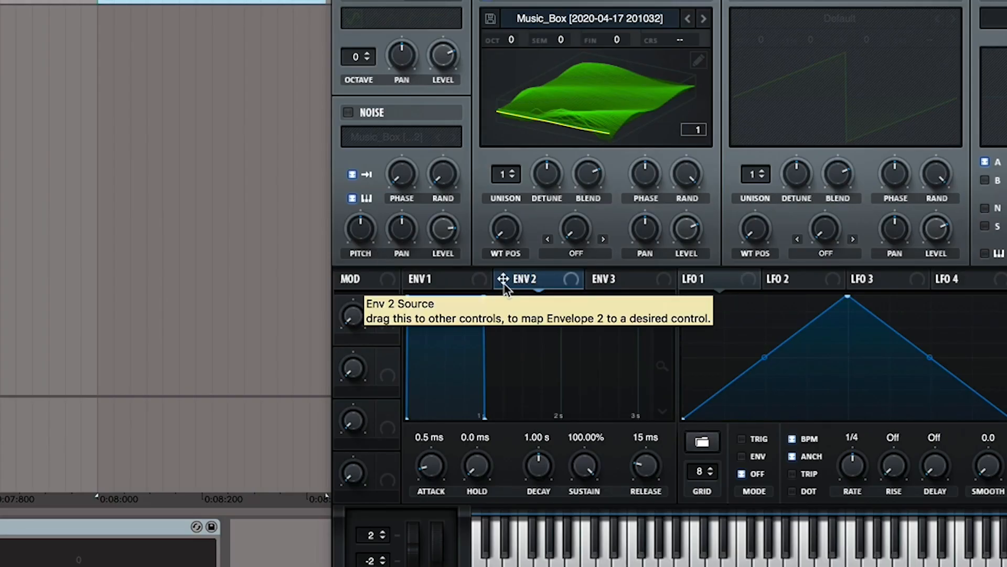
left_click_drag(504, 284, 507, 236)
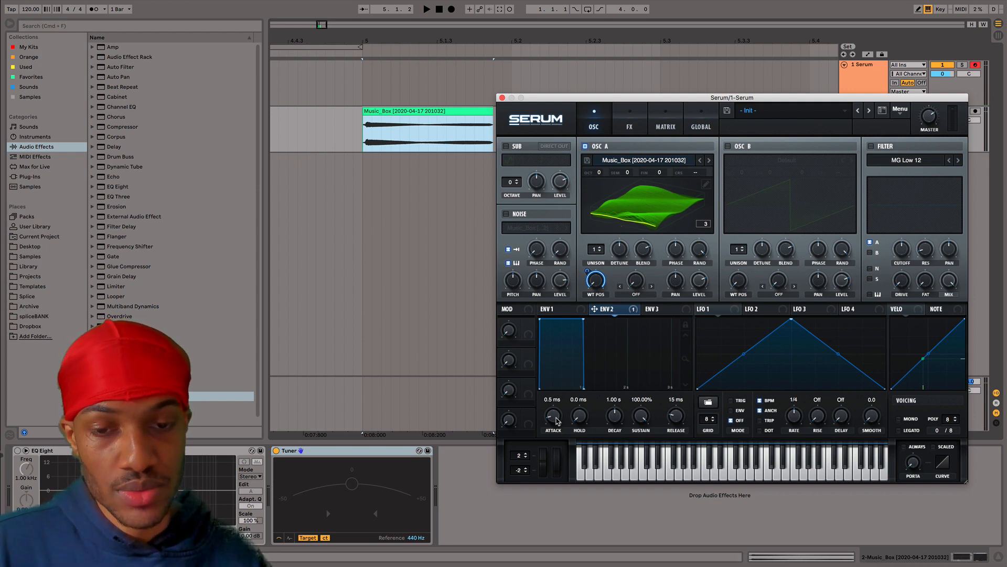
left_click_drag(558, 422, 558, 387)
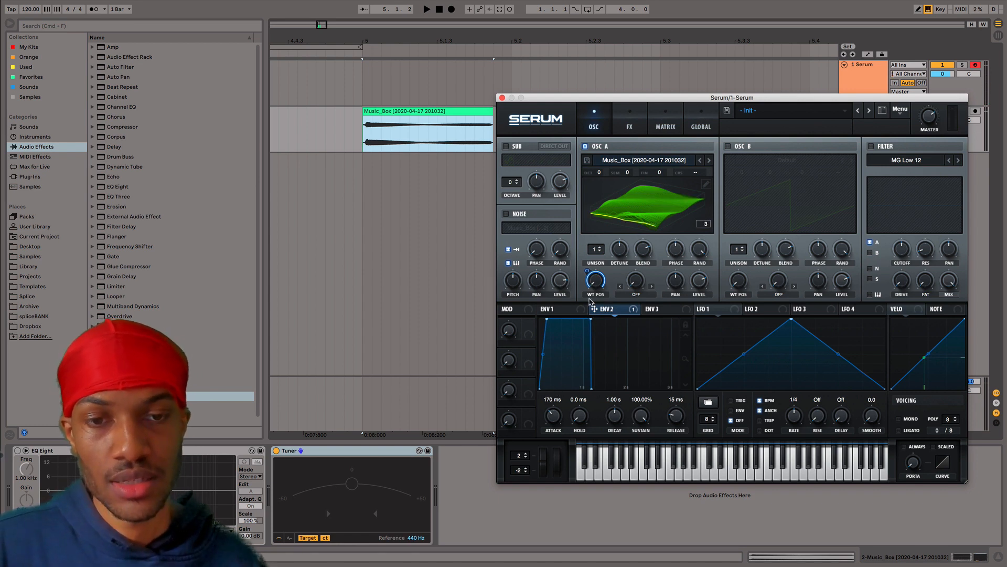
left_click_drag(553, 415, 551, 441)
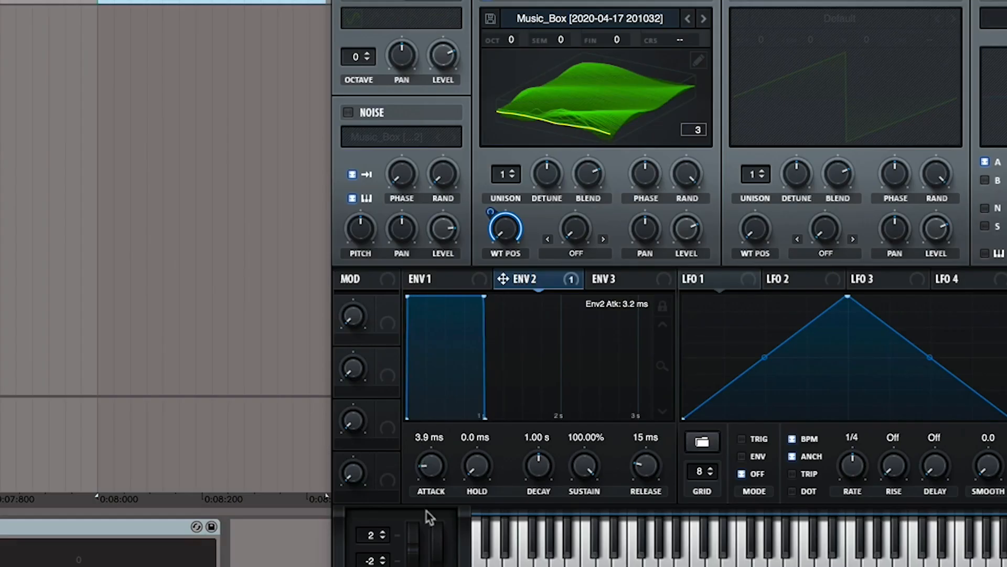
Set Osc A's wavetable position to 256 with a negative Env 2 modulation amount, and lower Env 2's sustain to 0%.
left_click_drag(519, 220, 528, 5)
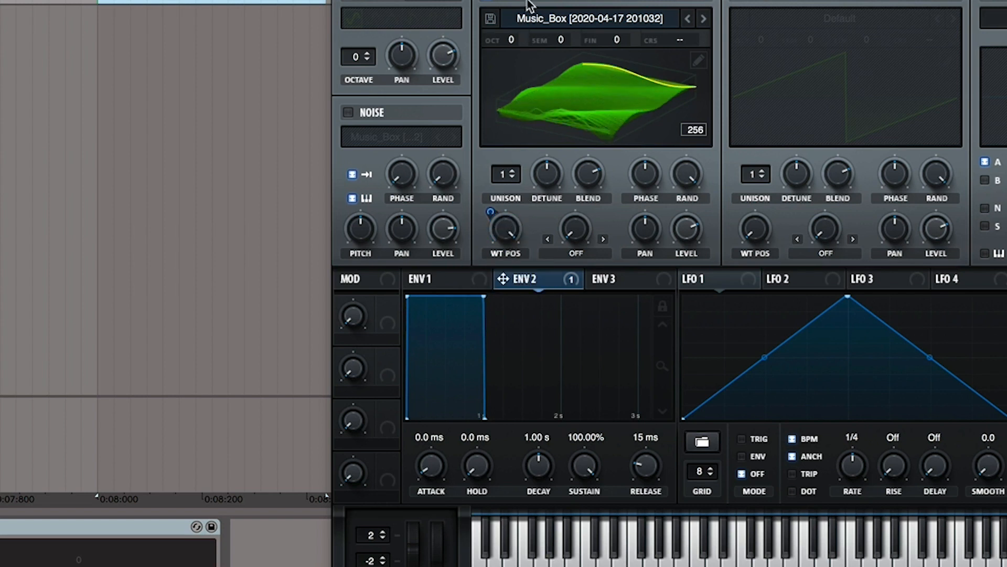
left_click_drag(497, 209, 469, 421)
left_click_drag(584, 467, 579, 566)
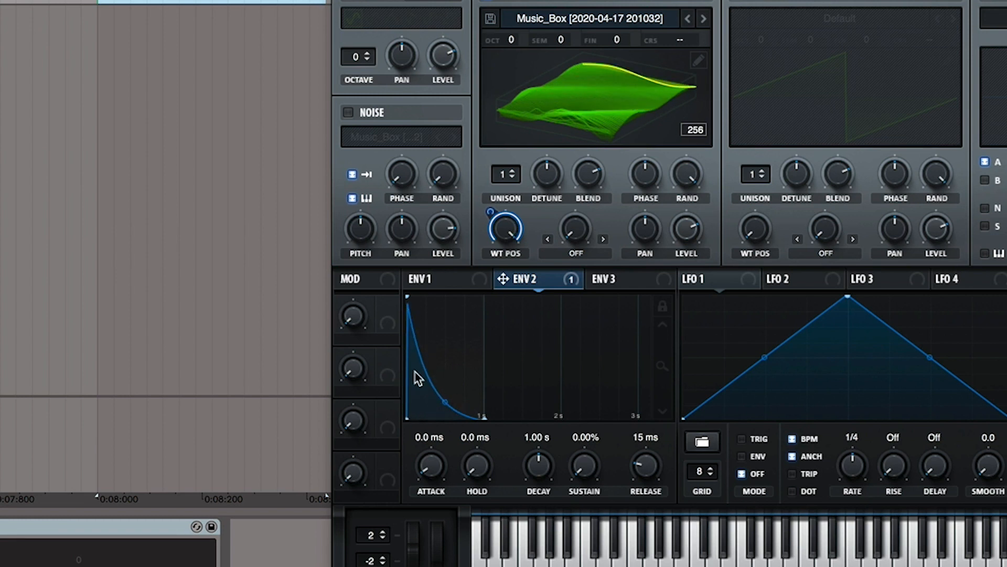
Try a 1.01 s attack on Env 2, then set its attack to 0.7 ms and its decay to 842 ms.
left_click_drag(424, 462, 432, 375)
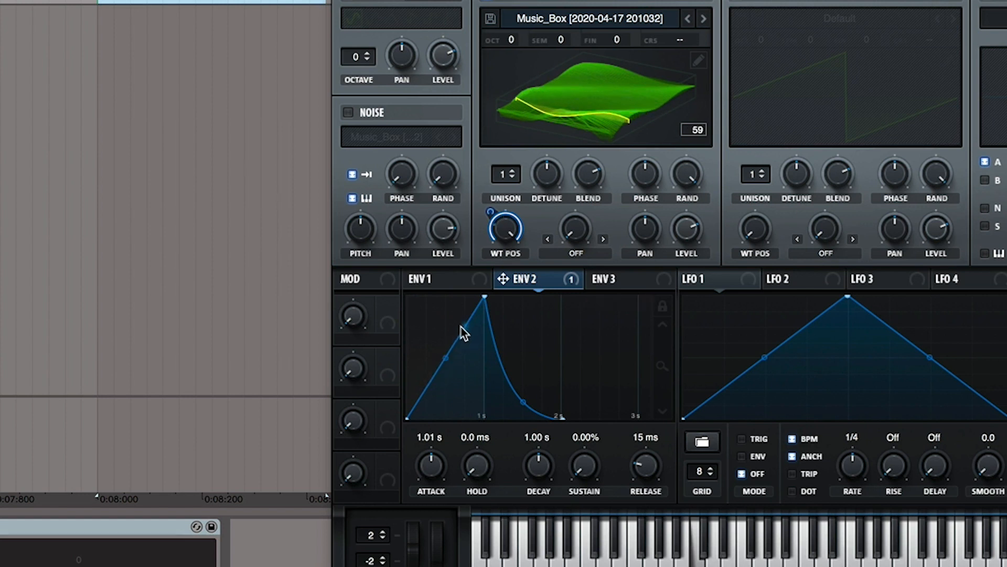
left_click_drag(438, 464, 417, 536)
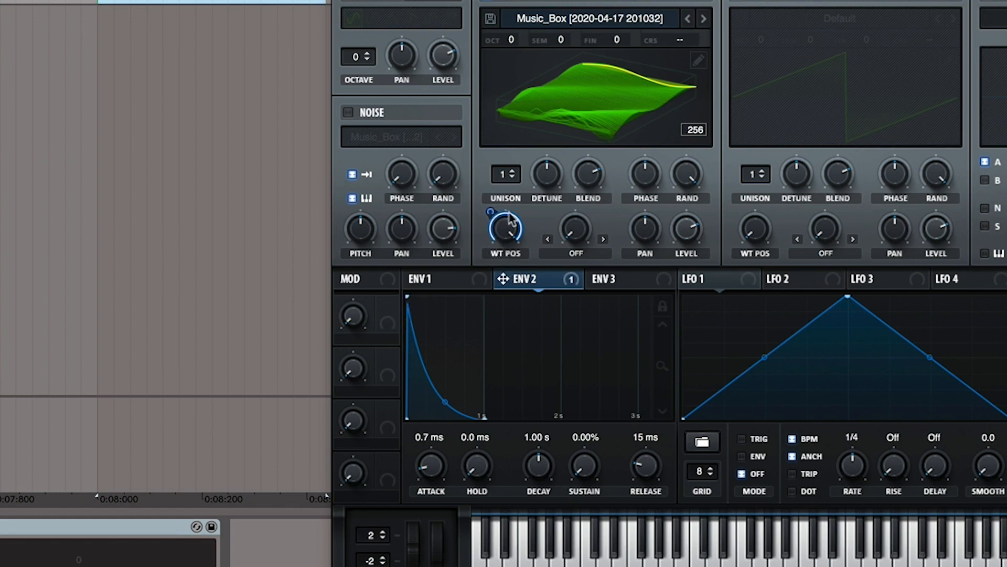
mouse_move(497, 239)
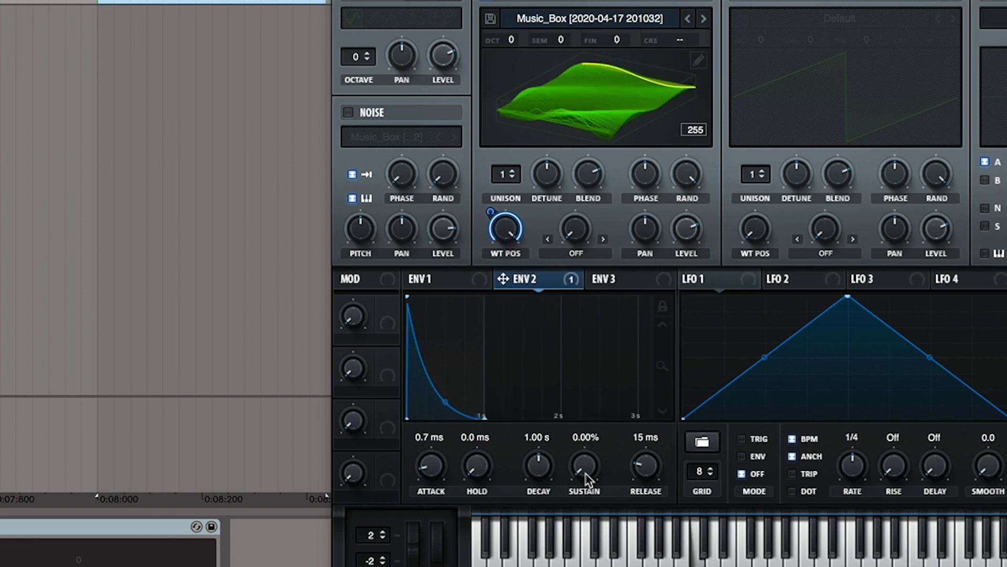
left_click_drag(537, 463, 537, 477)
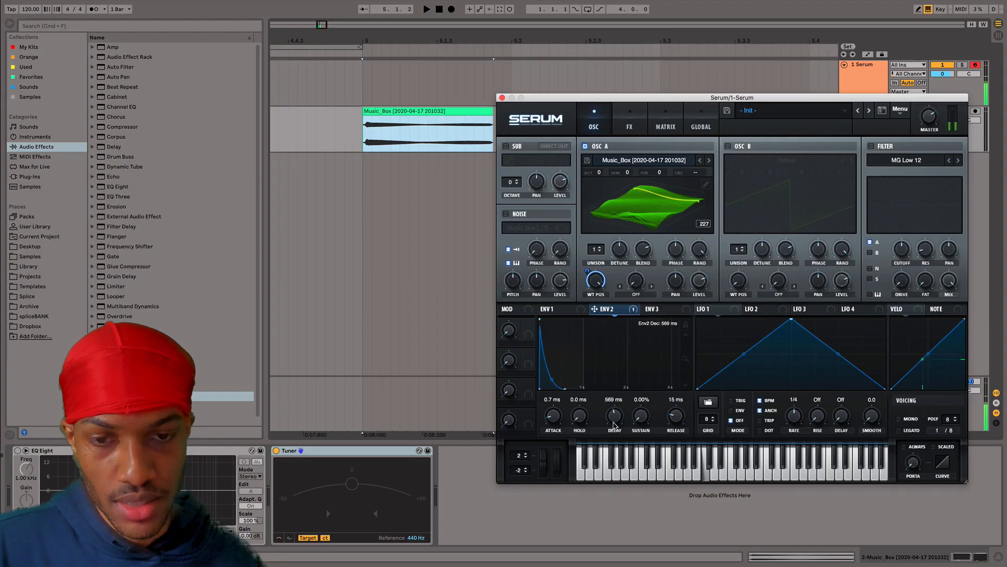
left_click_drag(615, 423, 622, 418)
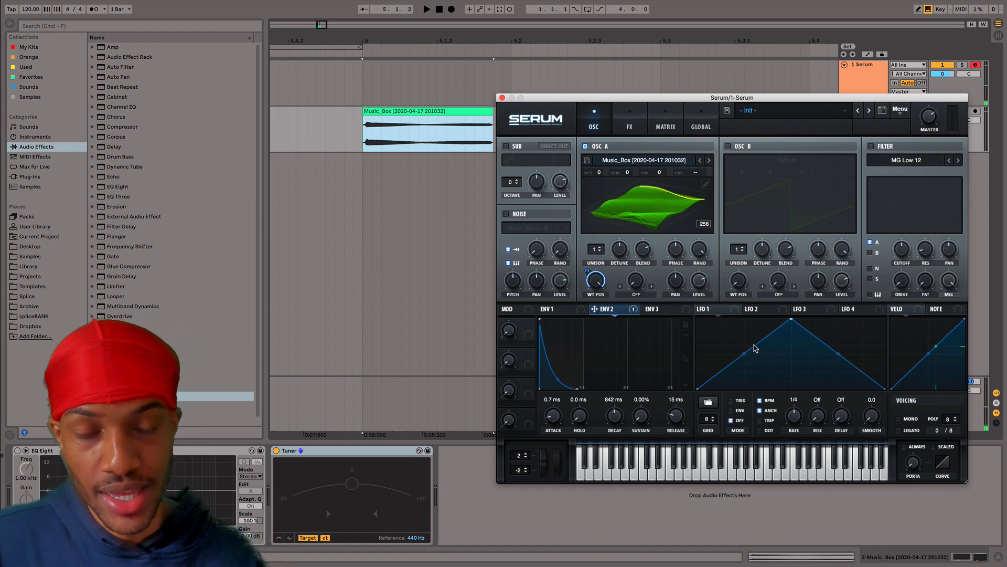
Assign LFO 1 to Osc A's wavetable position with a negative modulation amount.
left_click(706, 313)
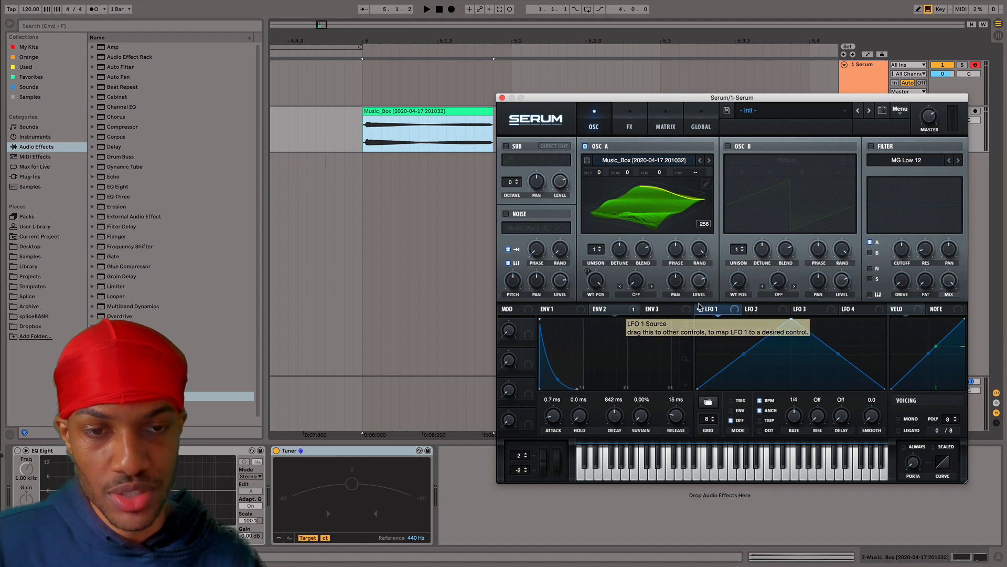
left_click_drag(701, 313, 597, 288)
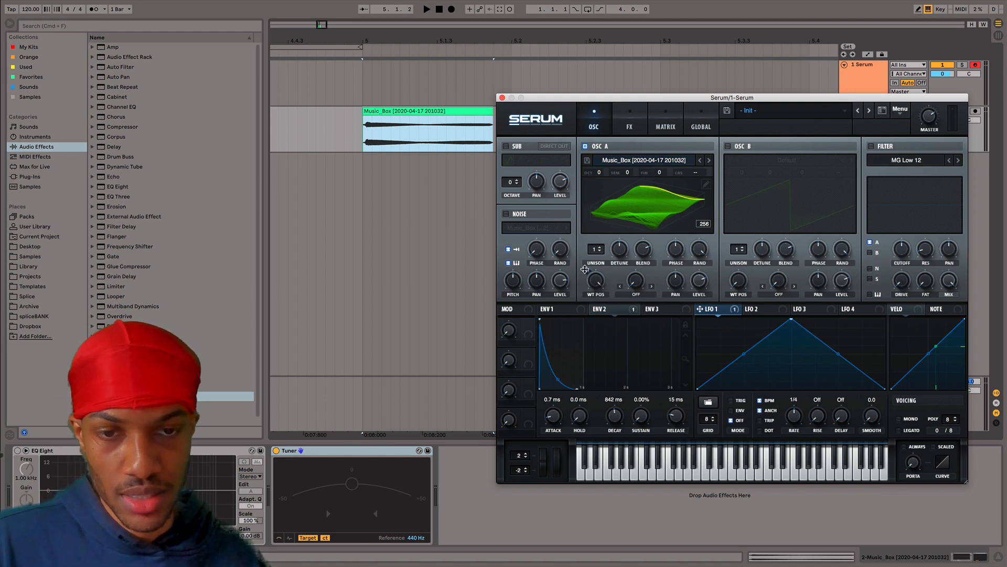
left_click_drag(585, 269, 586, 279)
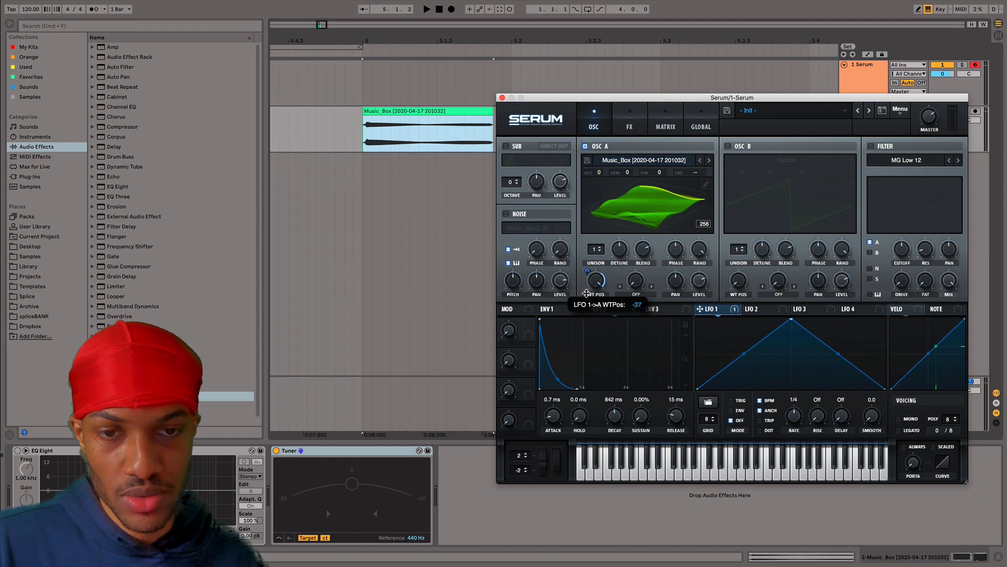
left_click_drag(590, 299, 589, 300)
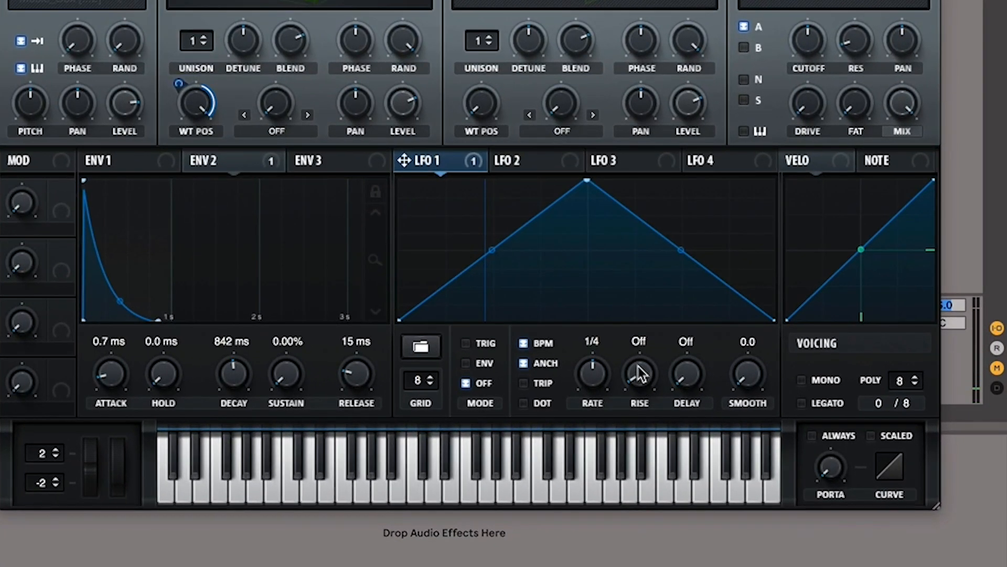
Turn off LFO 1's BPM sync, set its rise to 1.0 s and its rate to 3.1 Hz, and play test notes.
left_click_drag(639, 374, 635, 406)
left_click(523, 343)
left_click_drag(592, 370, 586, 391)
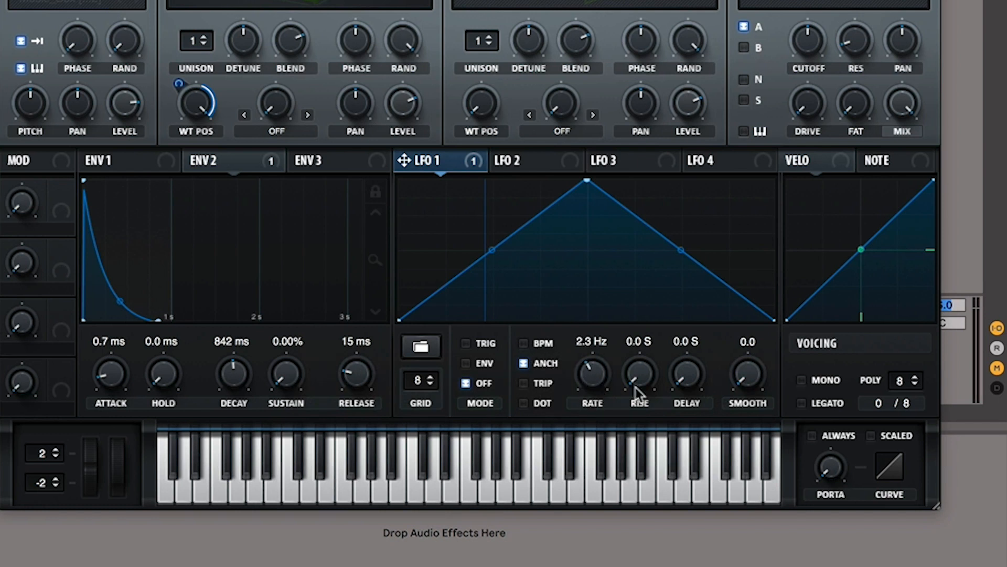
left_click_drag(646, 376, 628, 350)
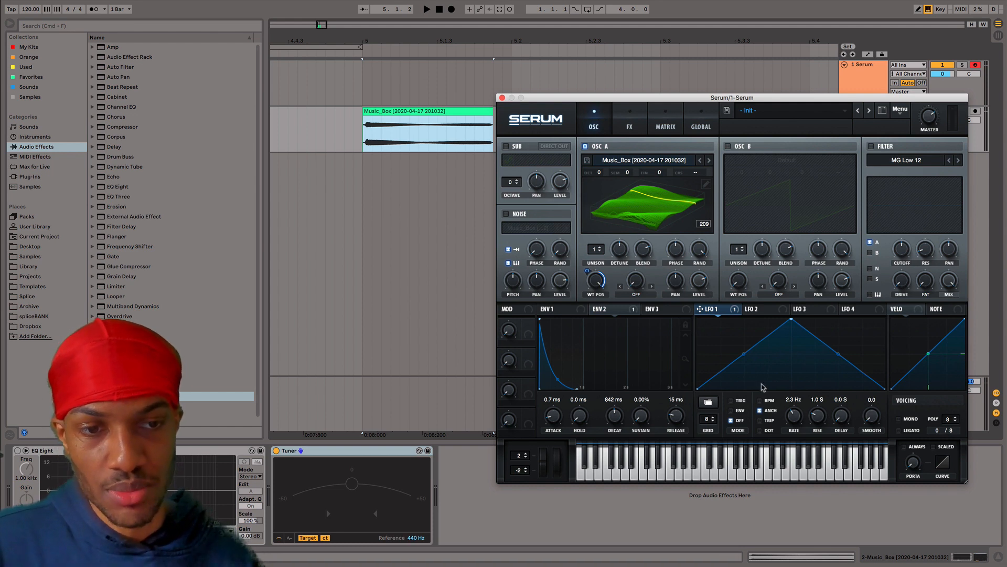
key("h")
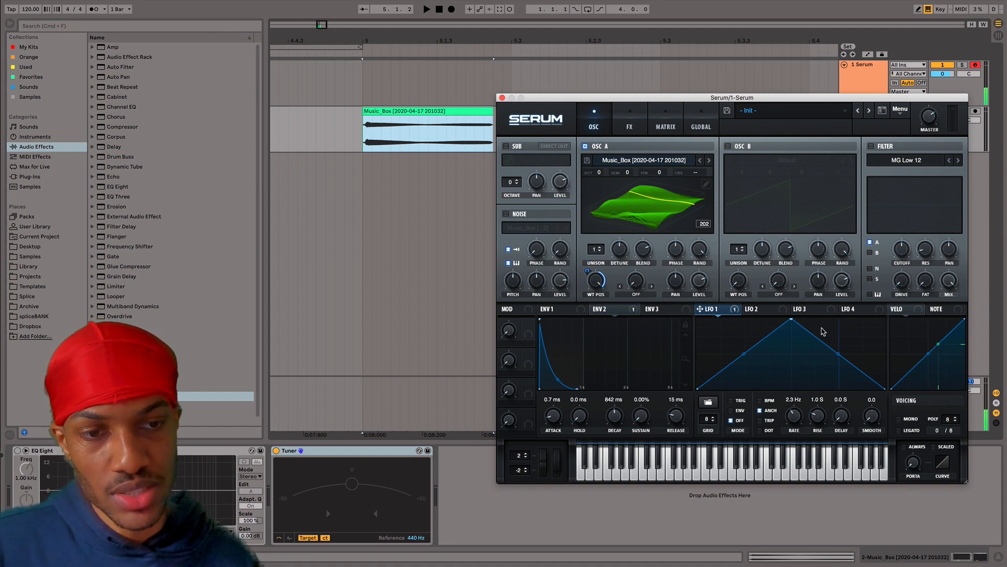
key("h")
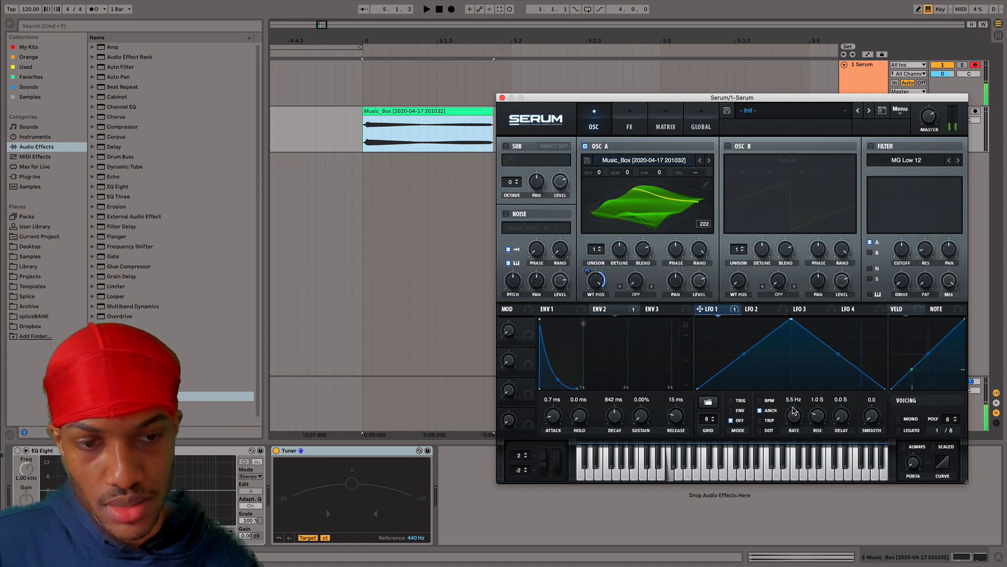
left_click_drag(792, 414, 786, 416)
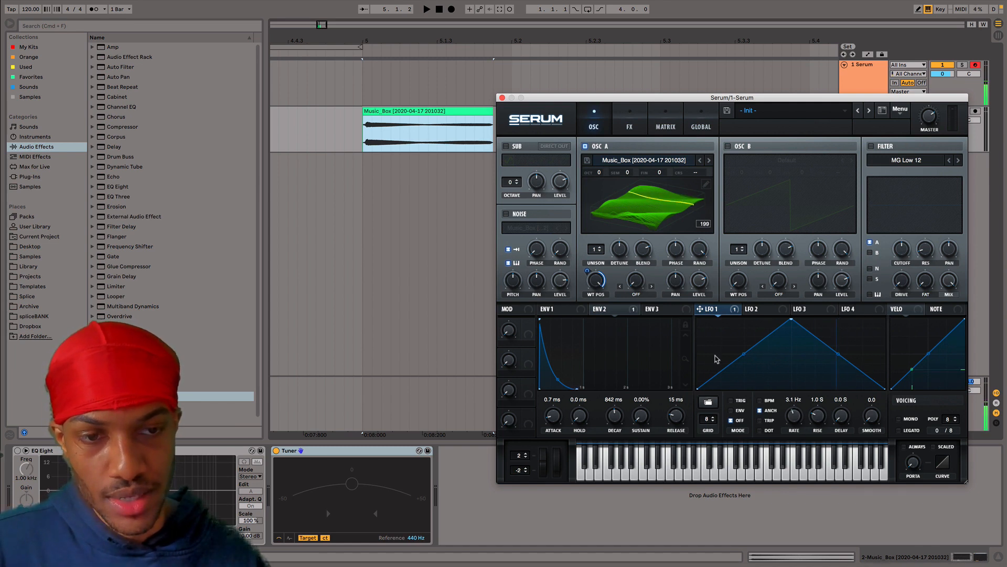
Flatten LFO 1's triangle by raising its end points to about mid-height and lowering its peak, and set its rate to 3.5 Hz.
left_click_drag(700, 389, 699, 355)
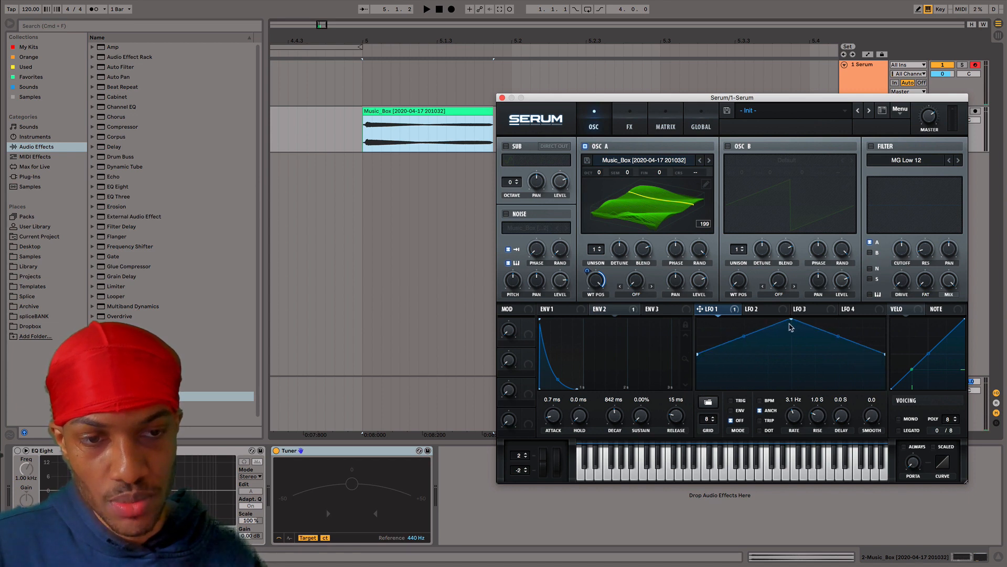
left_click_drag(791, 320, 791, 342)
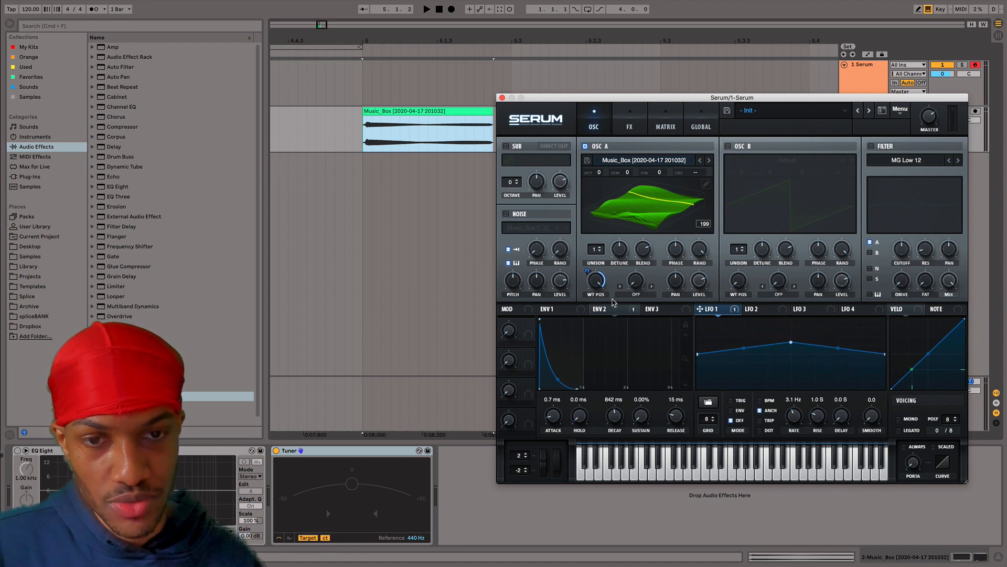
mouse_move(605, 283)
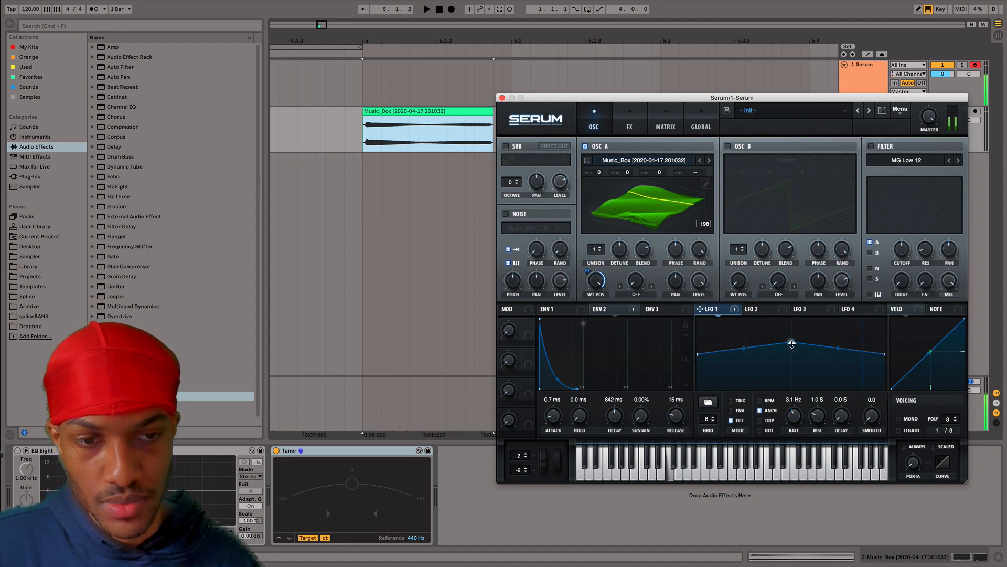
left_click_drag(790, 342, 793, 328)
left_click_drag(701, 356, 697, 379)
left_click_drag(792, 329, 793, 365)
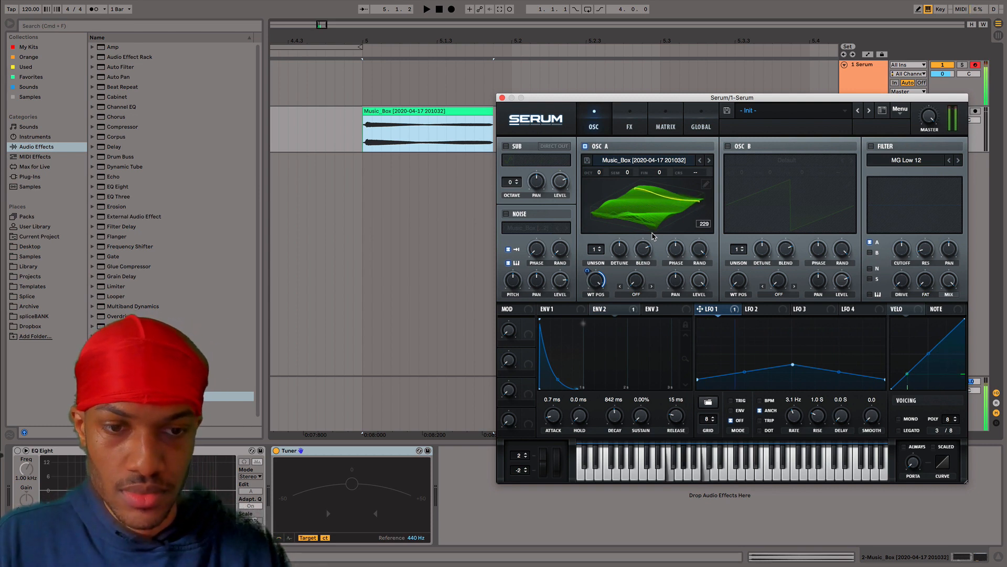
left_click_drag(698, 379, 697, 362)
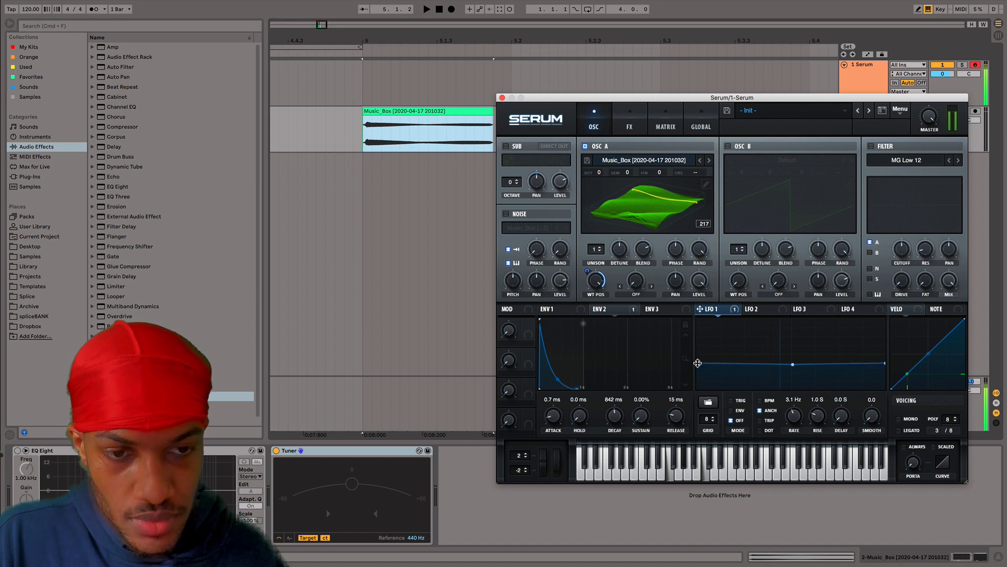
left_click_drag(793, 364, 793, 355)
left_click_drag(697, 363, 697, 358)
left_click_drag(793, 355, 793, 336)
Remove all destinations from LFO 1 and shorten Env 2's decay to 177 ms.
right_click(717, 309)
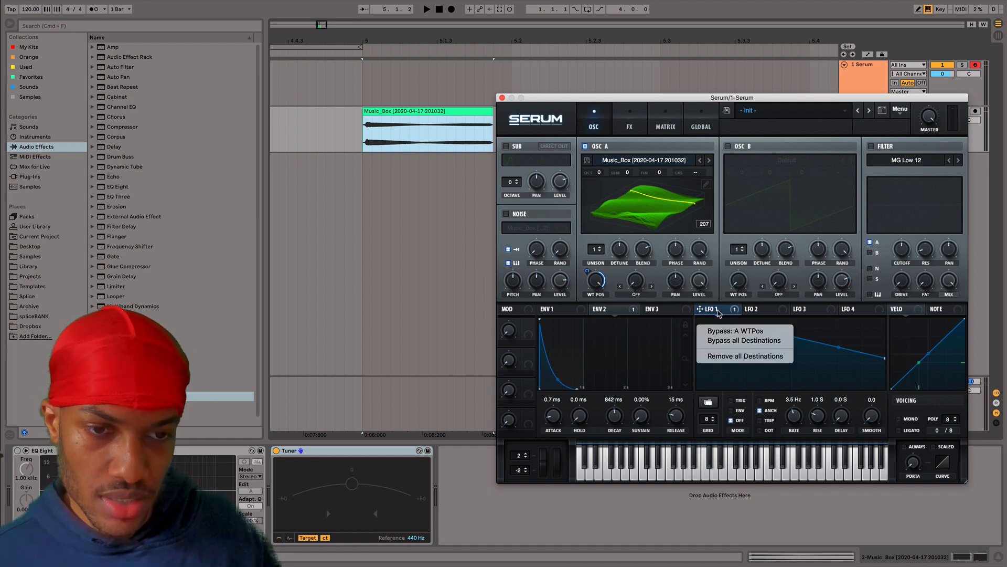
left_click(732, 356)
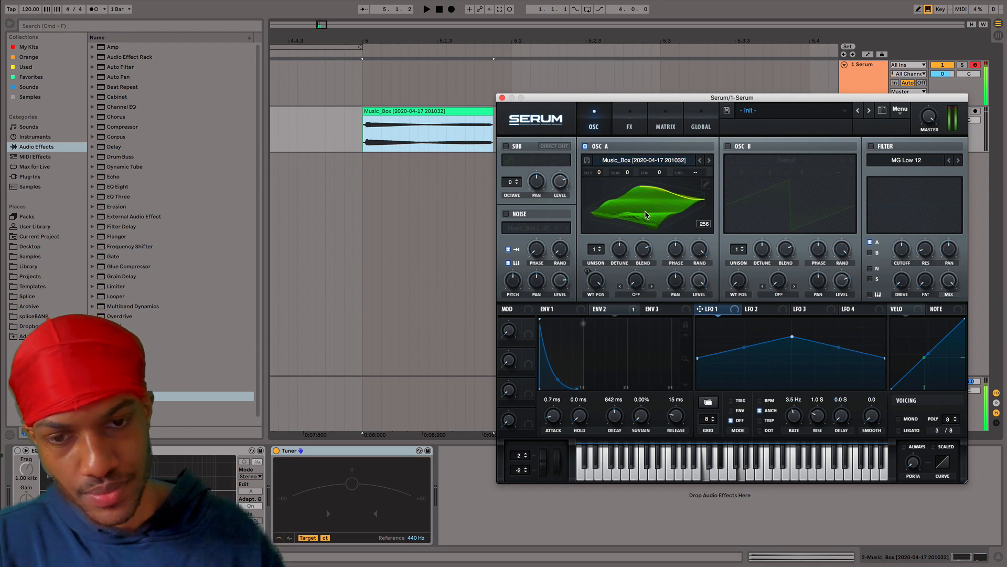
left_click_drag(614, 416, 615, 434)
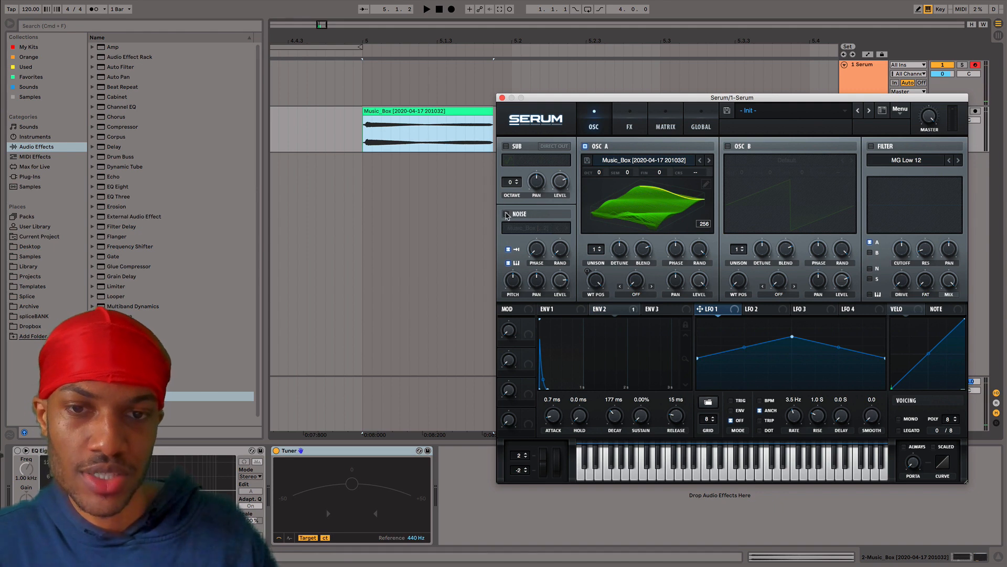
Enable the Noise oscillator alongside Osc A, and compare the sound by switching Osc A off and on again.
left_click(507, 215)
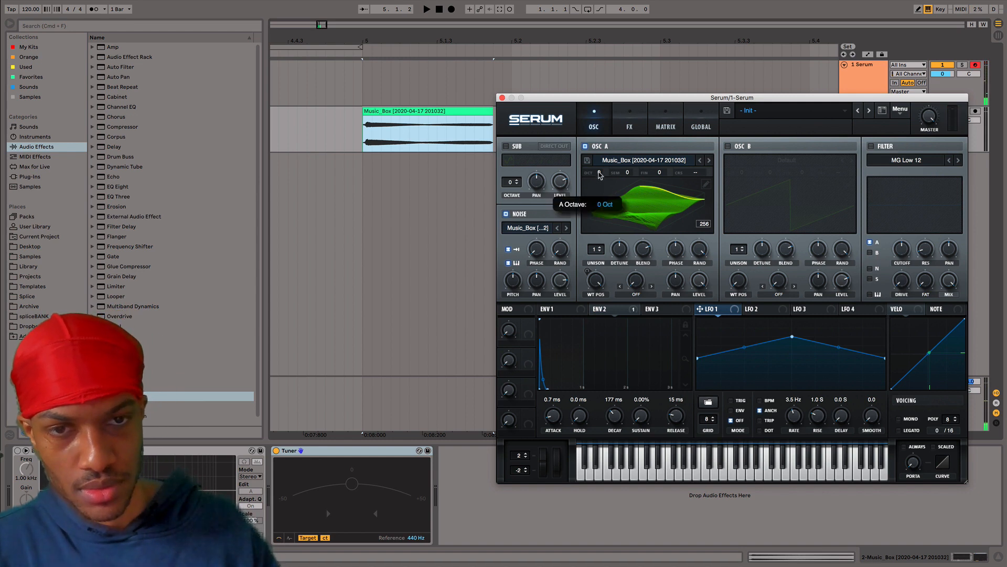
mouse_move(599, 173)
left_mouse_down()
mouse_move(601, 184)
mouse_move(606, 161)
mouse_move(610, 184)
left_mouse_up()
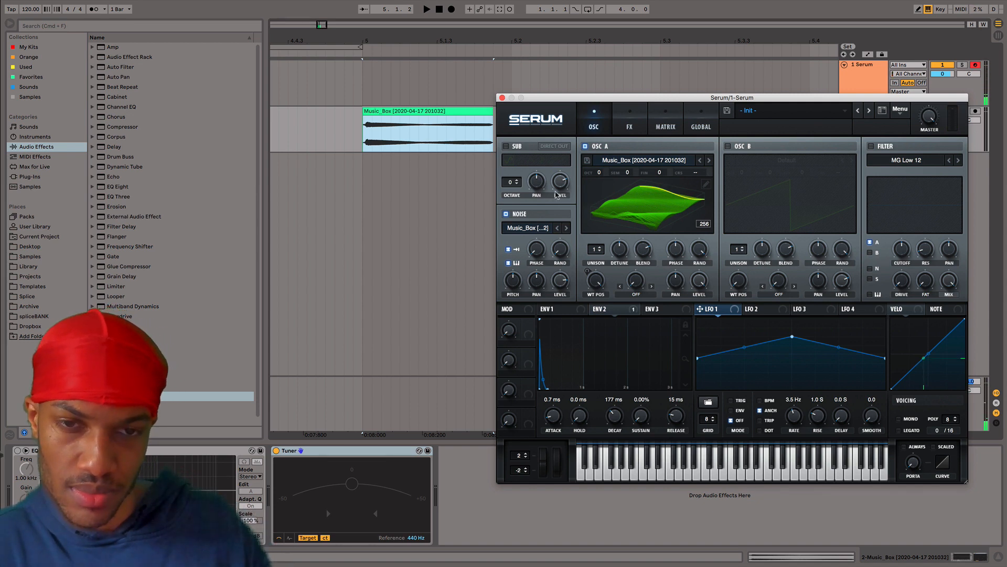
left_click(585, 146)
left_click_drag(590, 98, 548, 145)
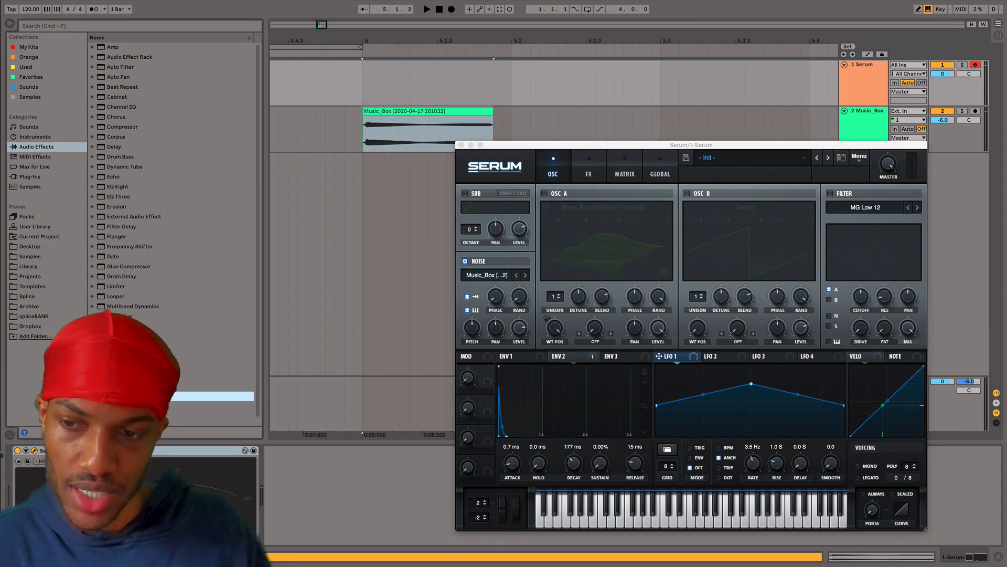
left_click(544, 194)
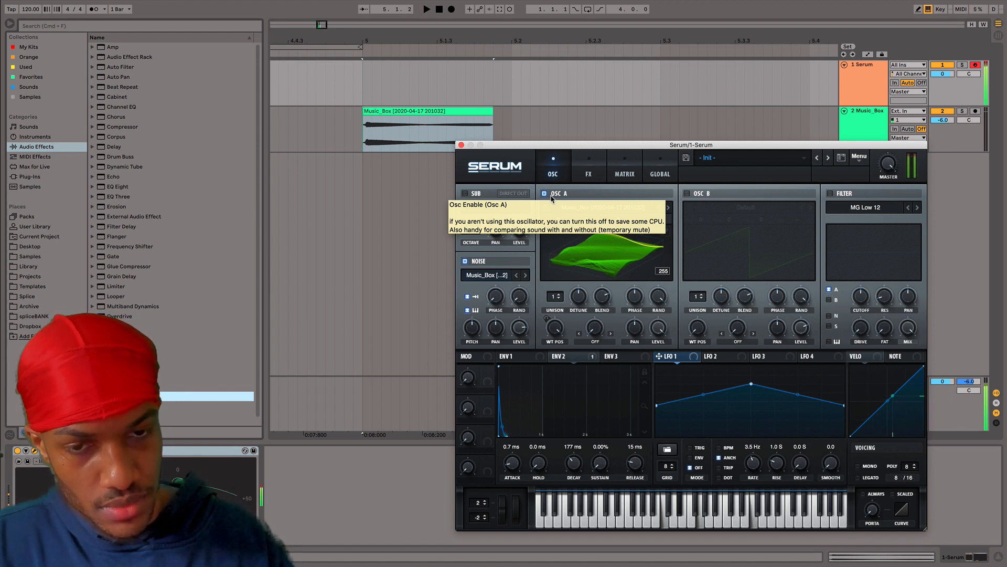
Set Env 1's decay to 389 ms and sustain to -40.3 dB, and give Osc A 3 unison voices.
left_click(512, 356)
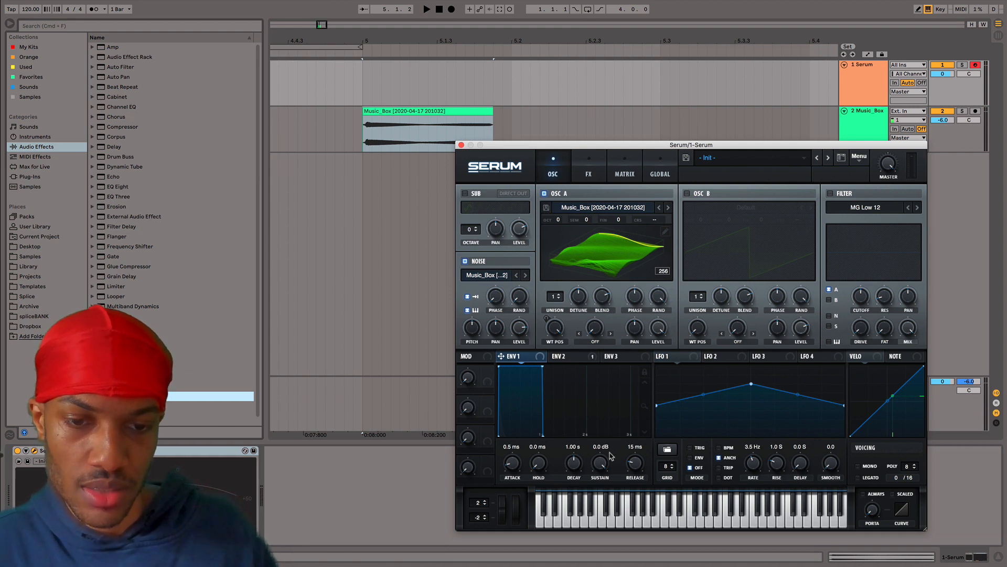
left_click_drag(601, 468, 577, 477)
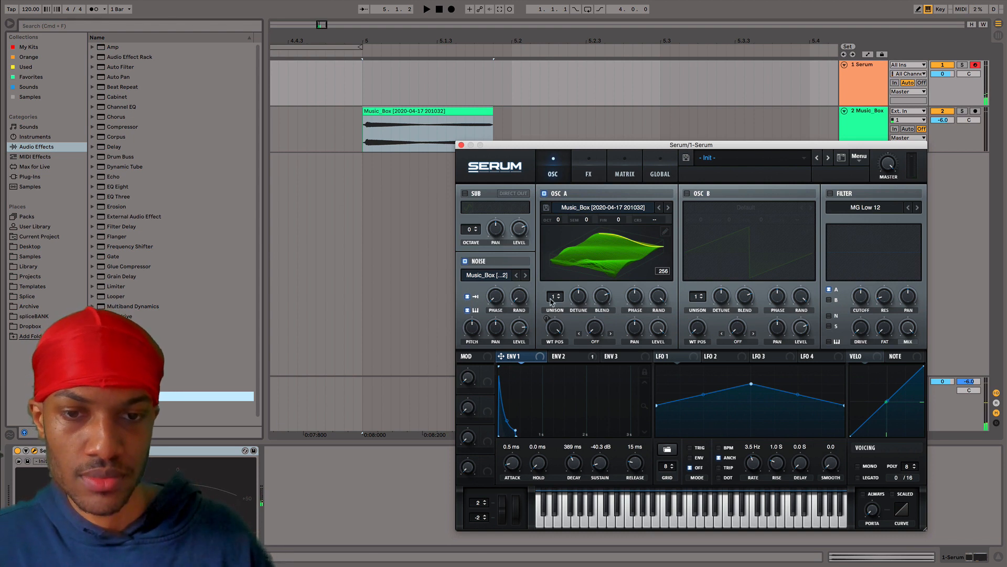
left_click_drag(551, 300, 551, 294)
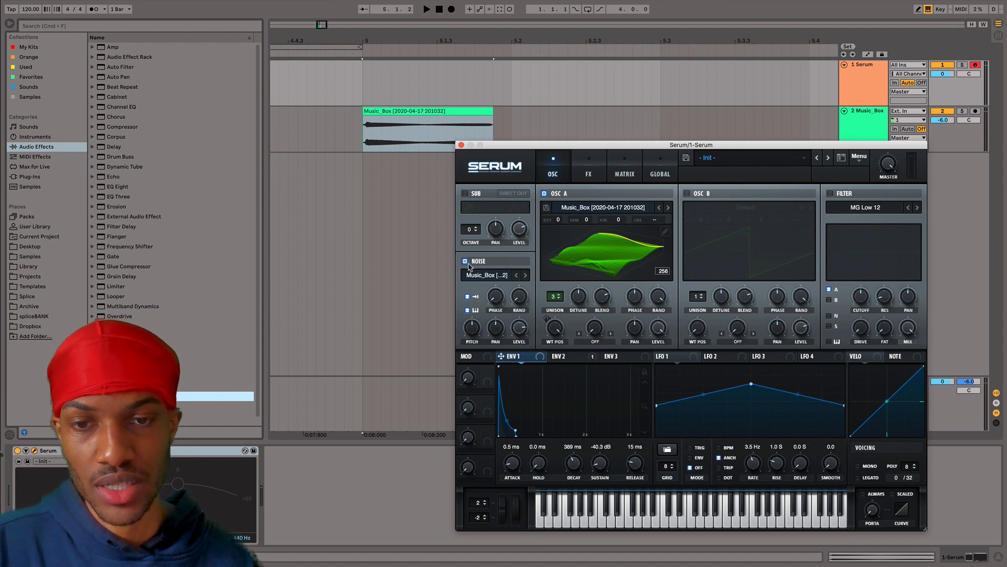
Adjust the Noise oscillator's level and reposition the synth window over the arrangement.
left_click_drag(522, 320, 520, 341)
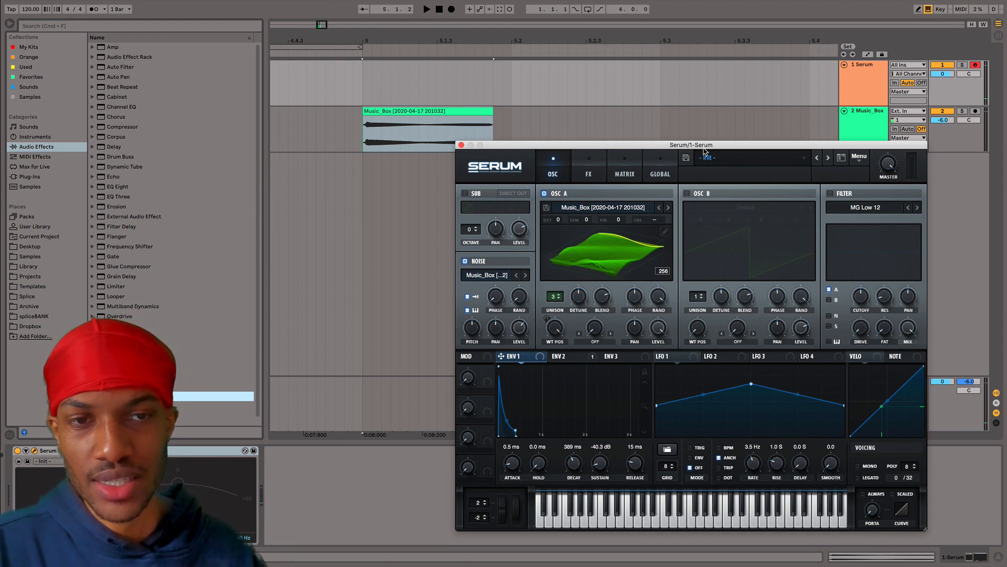
left_click_drag(705, 151, 634, 101)
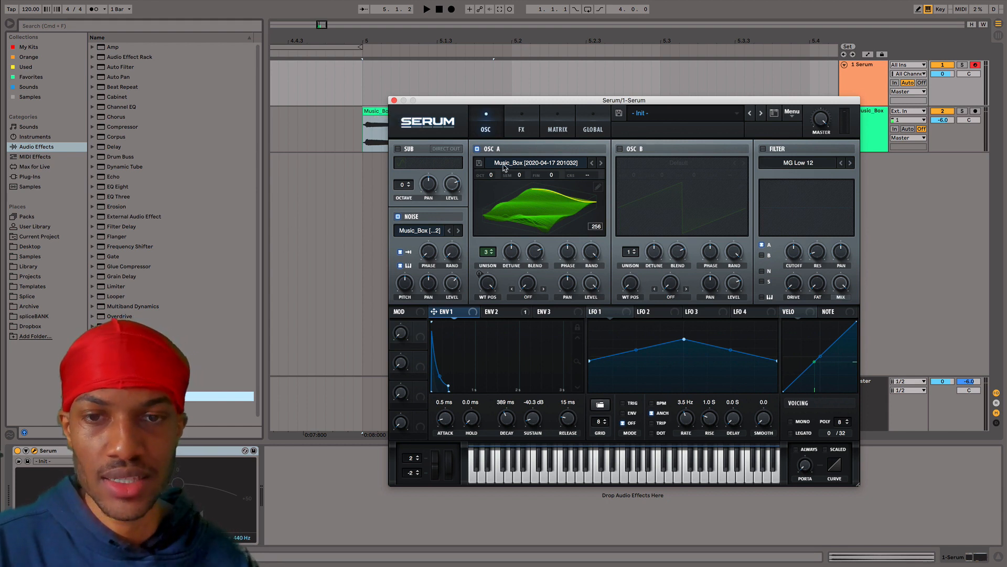
left_click_drag(460, 104, 471, 119)
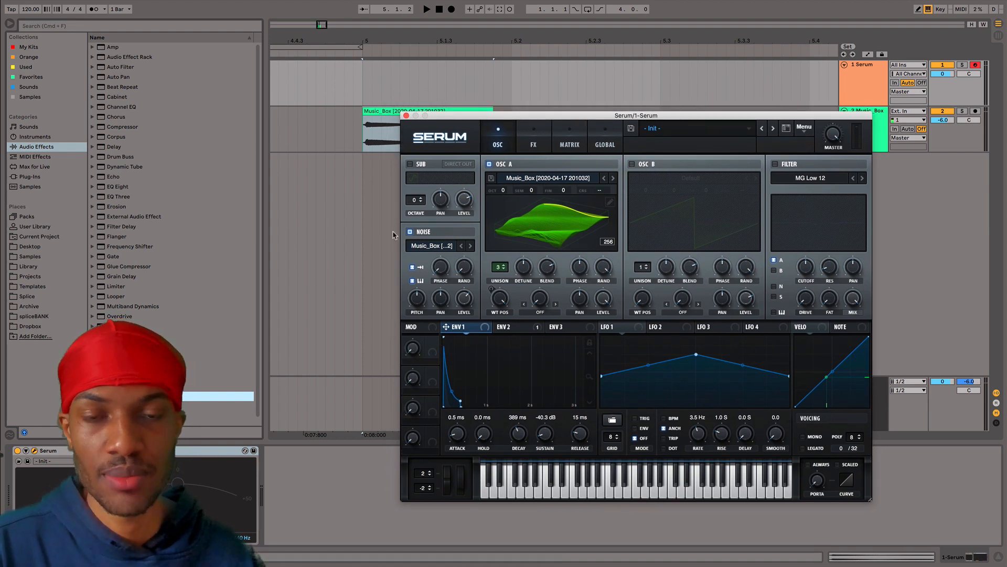
Enable Serum's Reverb and Delay effects, leaving Chorus off after a brief toggle.
left_click(531, 142)
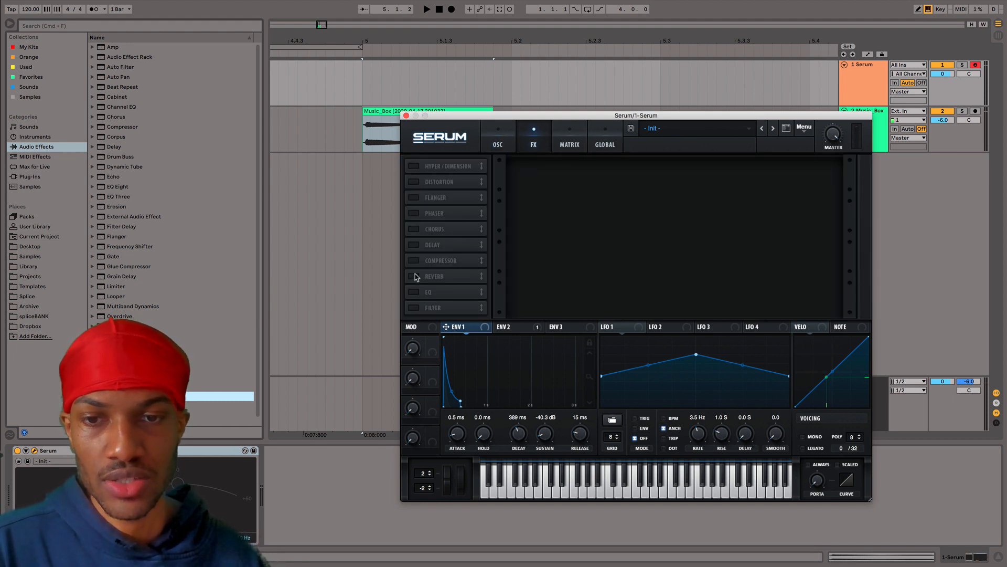
left_click(414, 229)
left_click(414, 229)
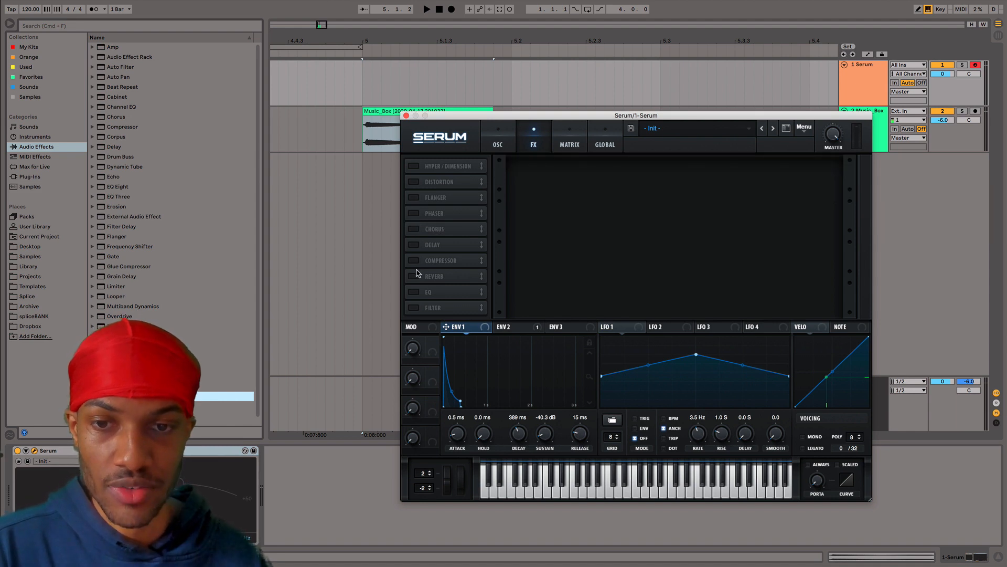
left_click(414, 276)
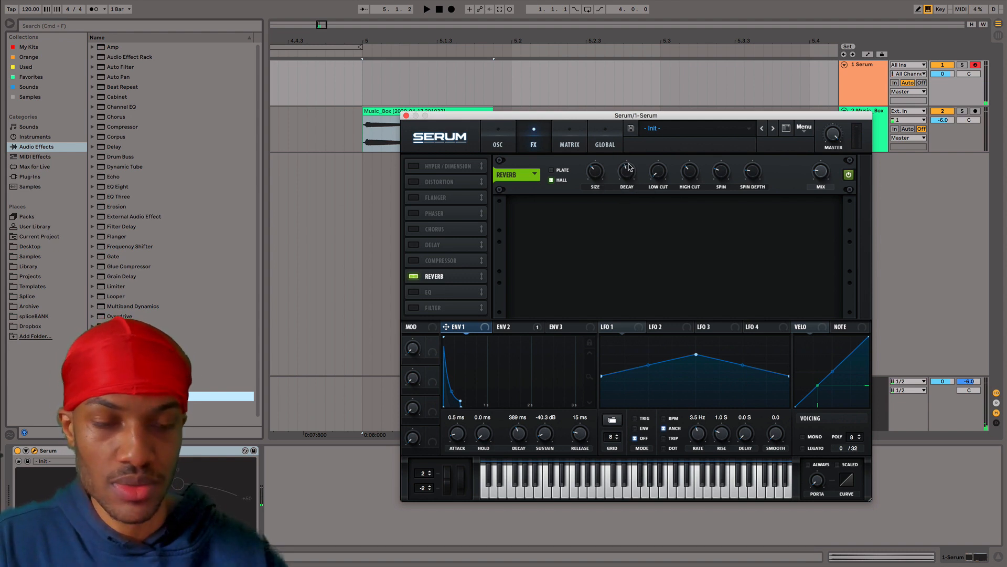
left_click(413, 245)
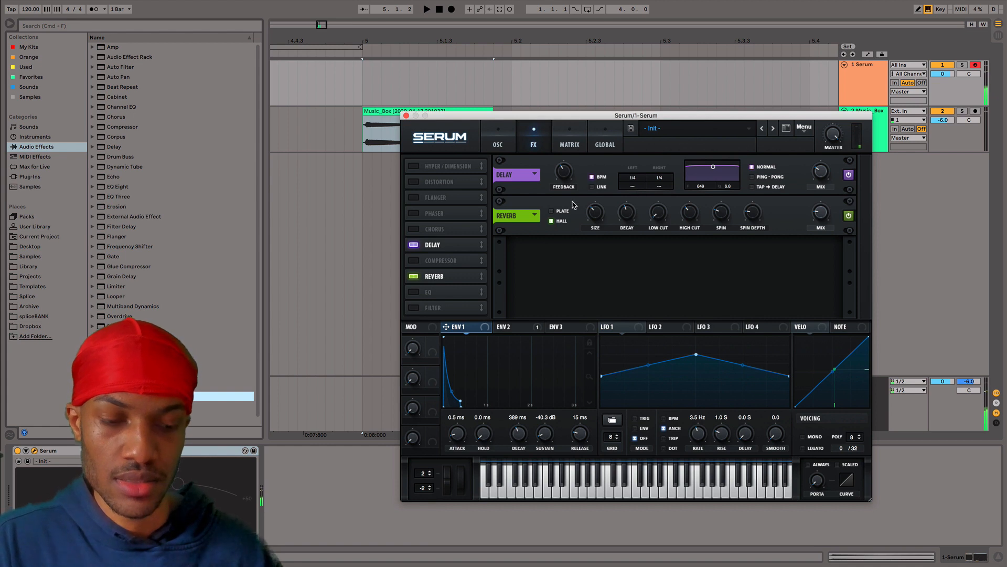